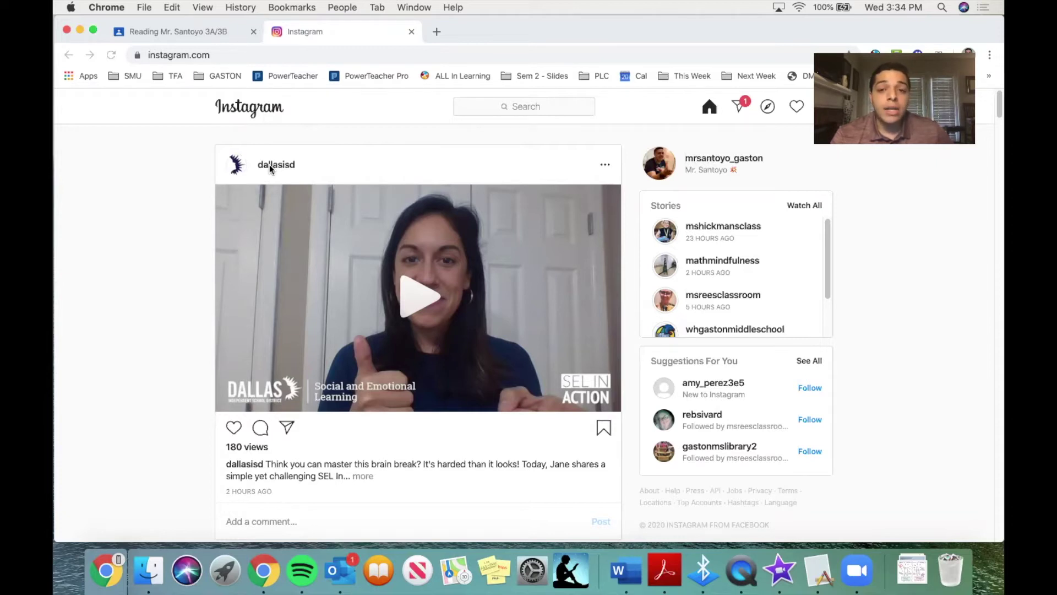
Open your own Instagram profile, browse its 15 class posts, then return to the top
click(692, 165)
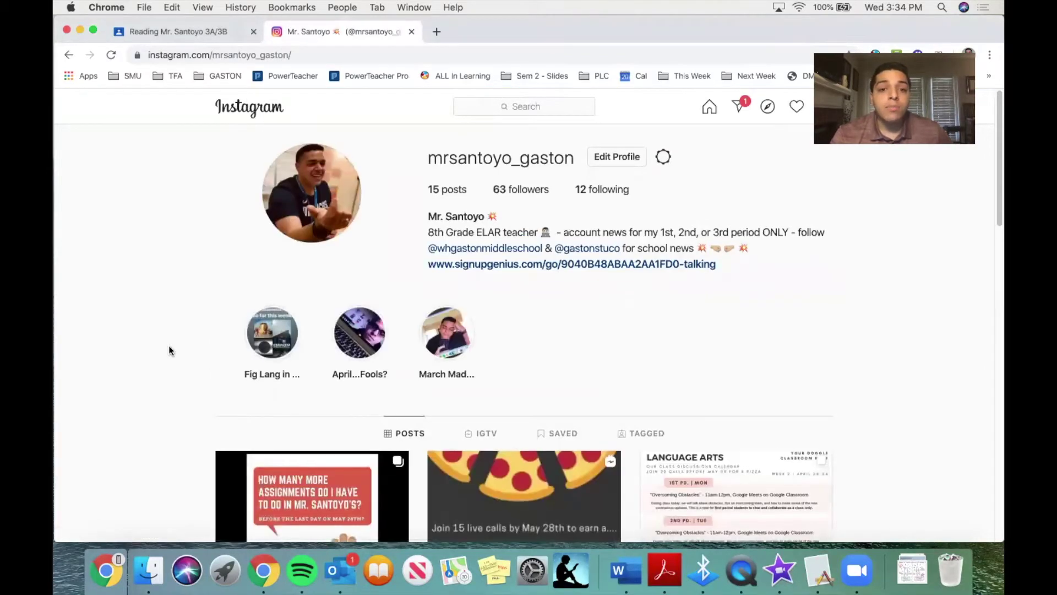
scroll(169, 348, down, 1)
scroll(169, 345, down, 10)
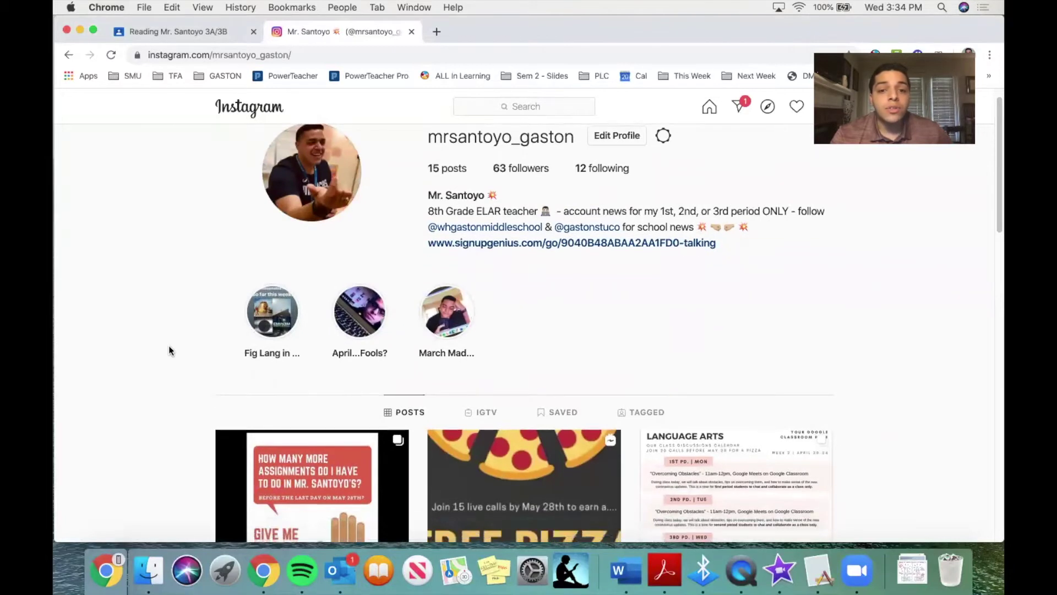
scroll(168, 345, down, 9)
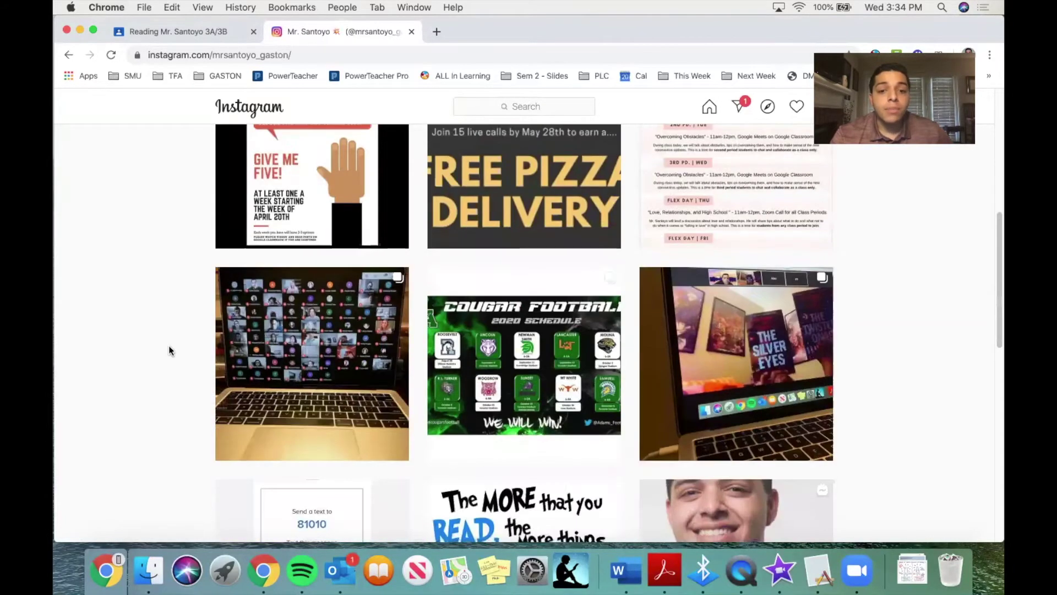
scroll(168, 345, down, 4)
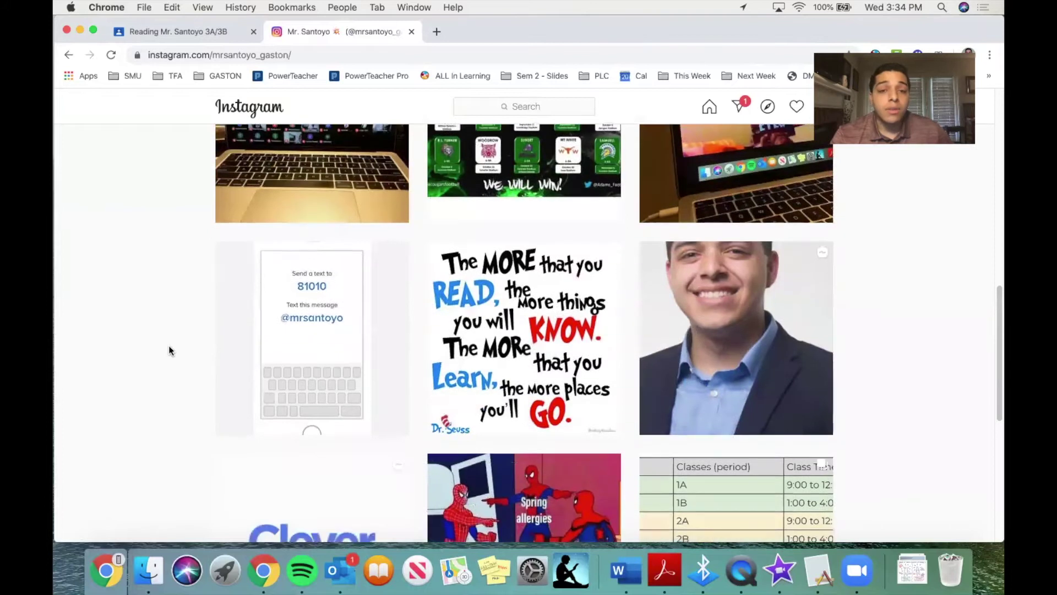
scroll(168, 345, down, 5)
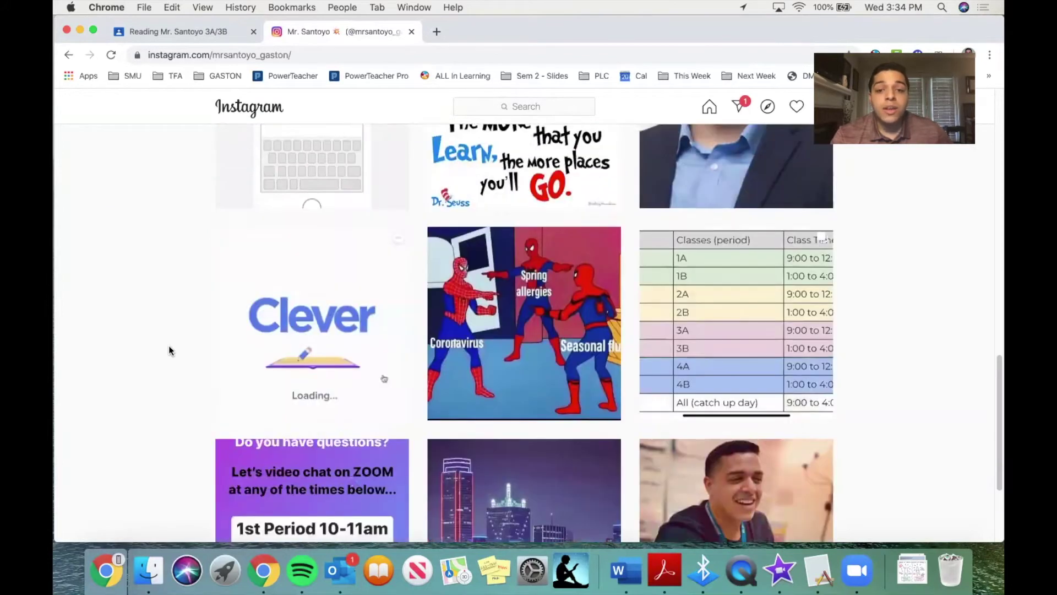
scroll(168, 345, up, 4)
scroll(168, 350, up, 2)
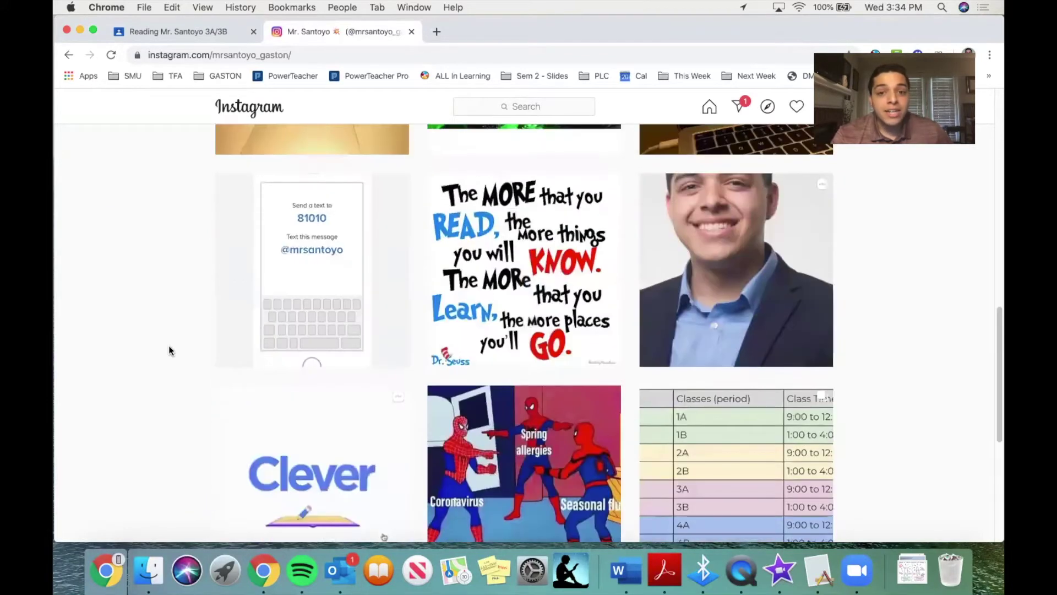
scroll(169, 347, up, 4)
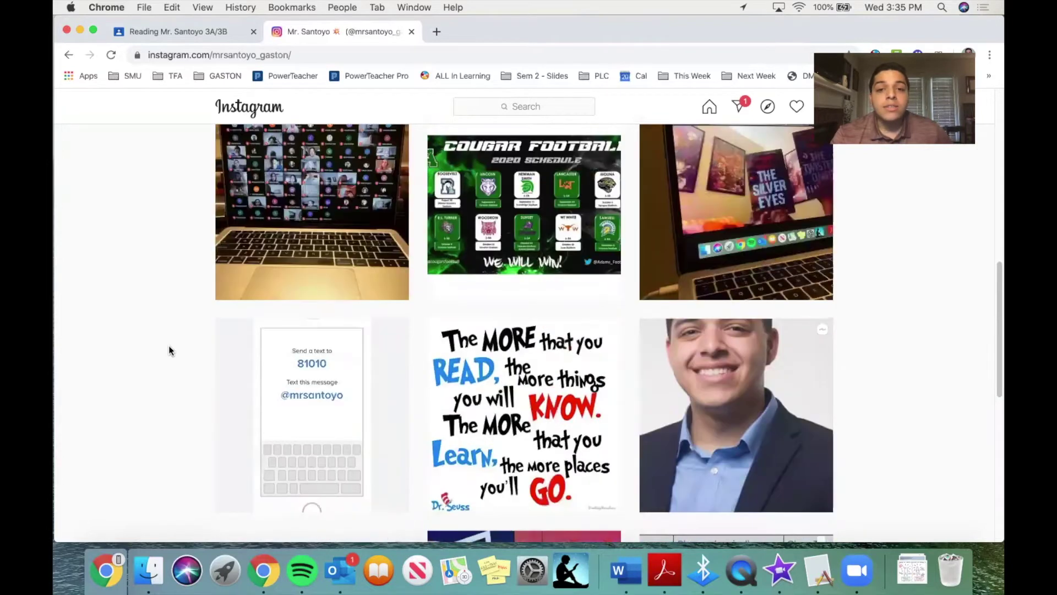
scroll(169, 347, up, 4)
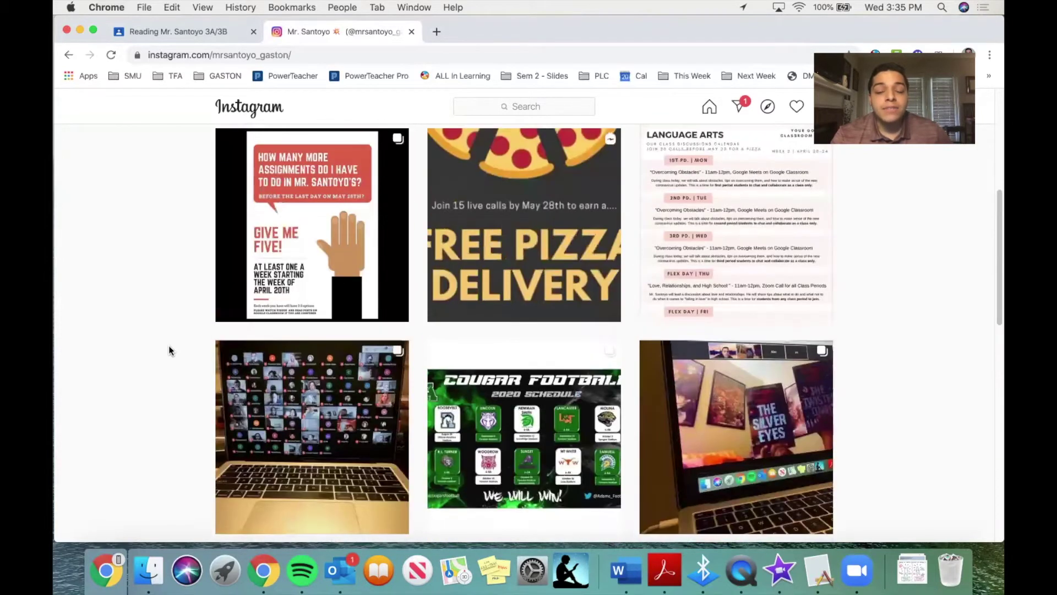
scroll(169, 348, up, 5)
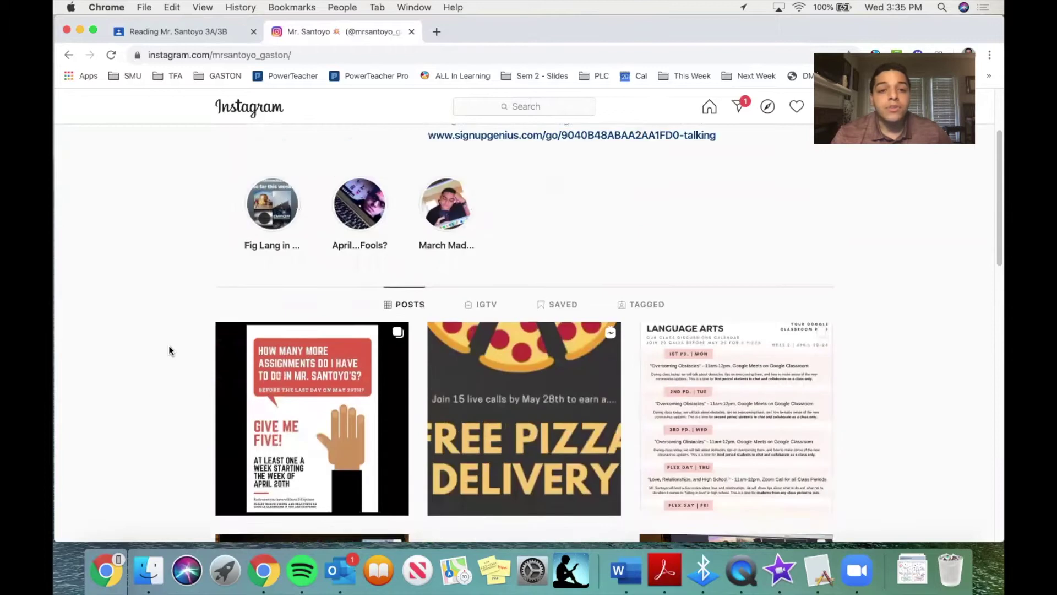
scroll(168, 348, up, 2)
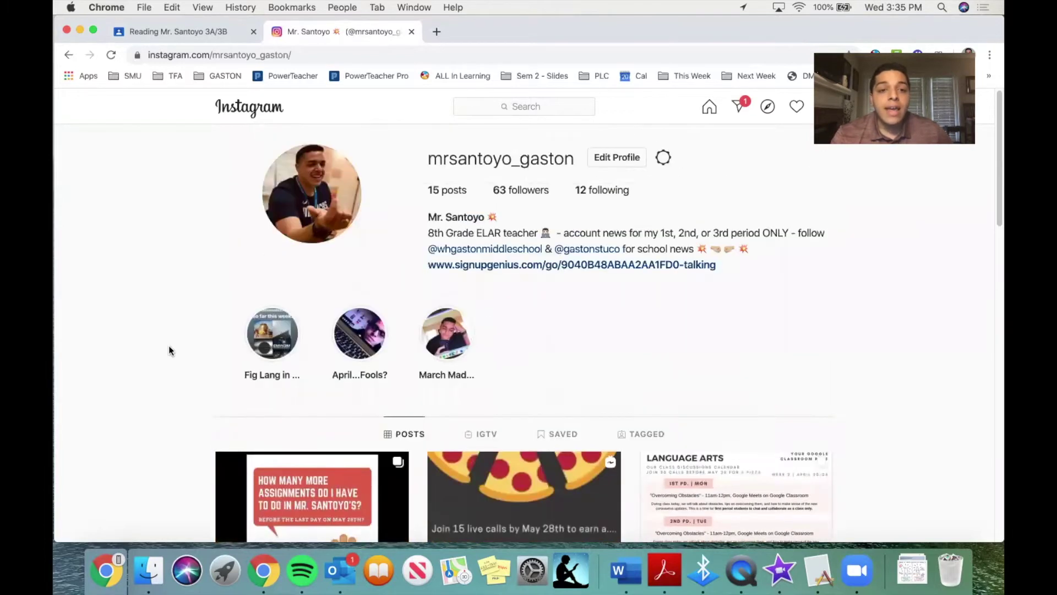
Look through the list of 12 followed accounts, then close it
click(589, 191)
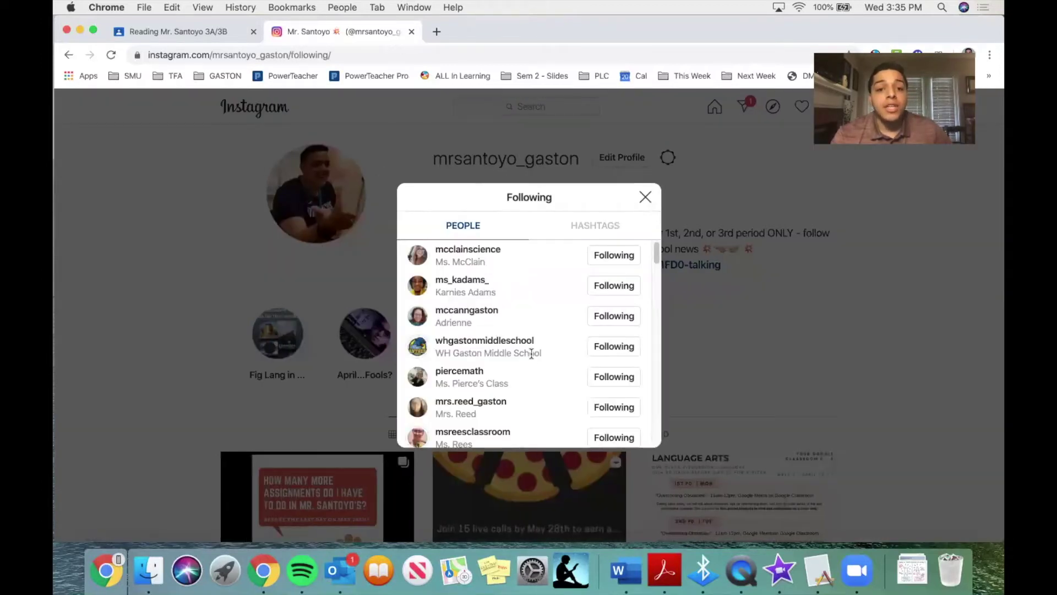
scroll(532, 353, down, 5)
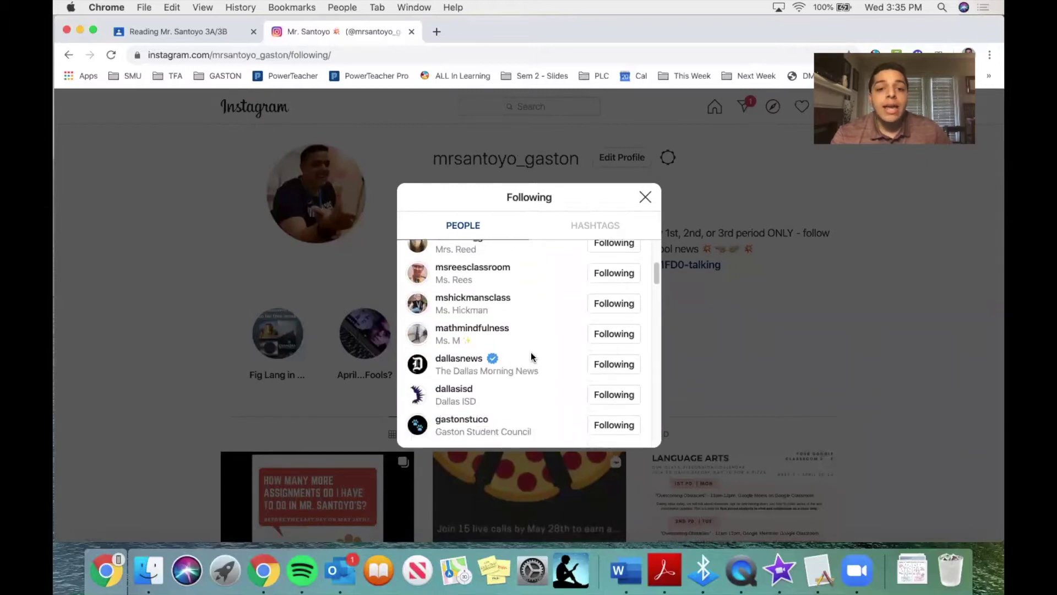
click(645, 198)
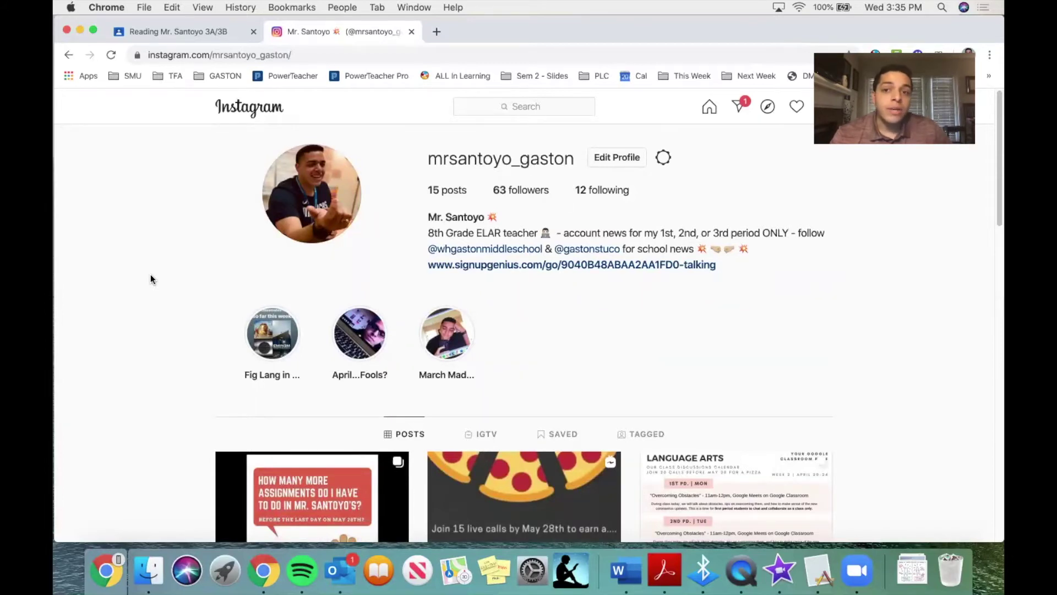
Scroll down the profile grid to the Language Arts calendar post
scroll(151, 274, down, 2)
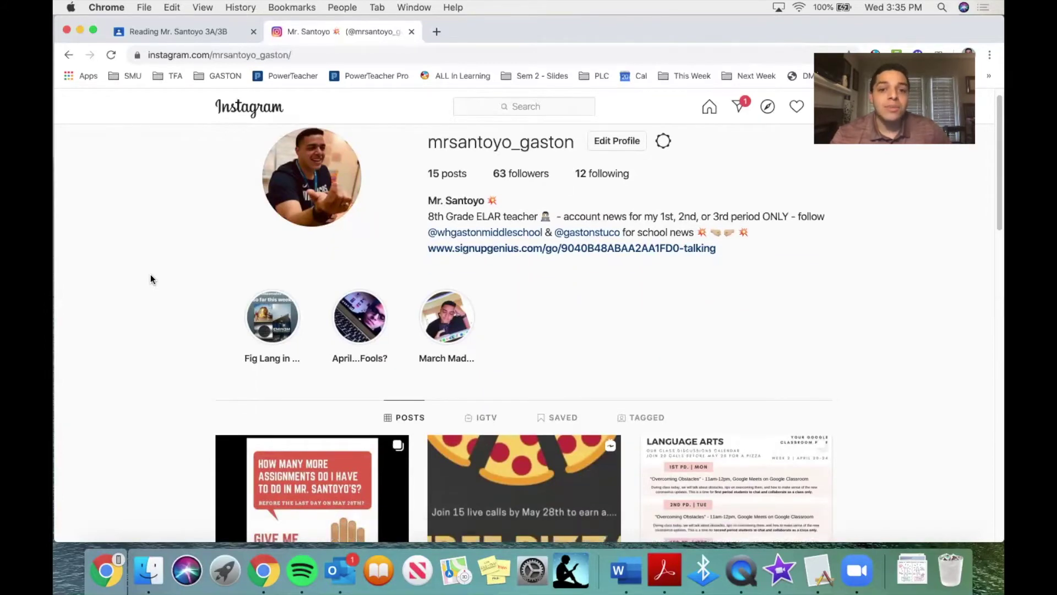
scroll(151, 274, up, 2)
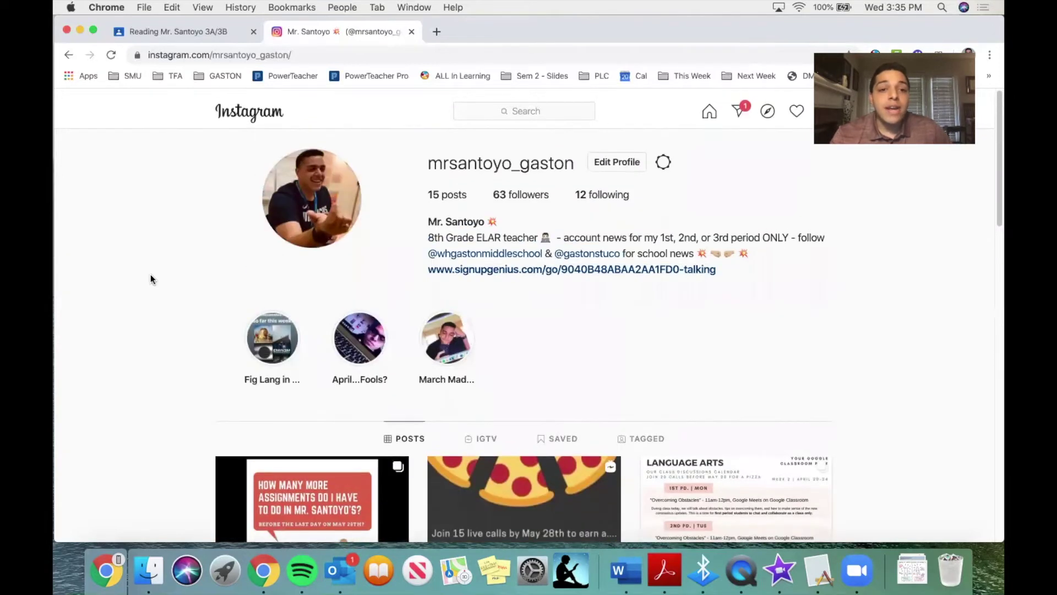
scroll(150, 274, down, 6)
scroll(150, 274, up, 1)
scroll(151, 279, down, 5)
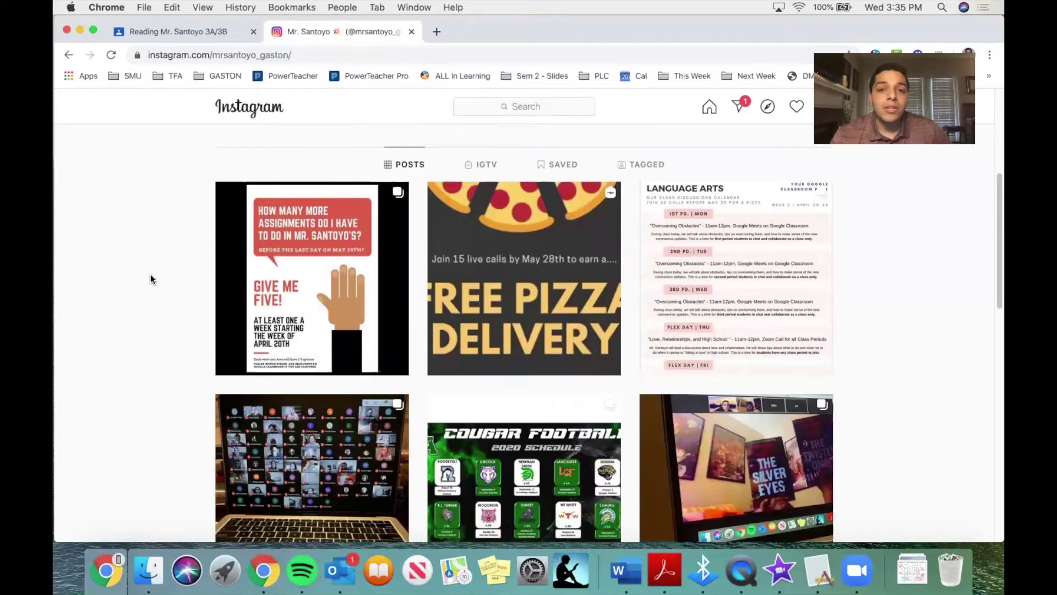
scroll(150, 279, down, 3)
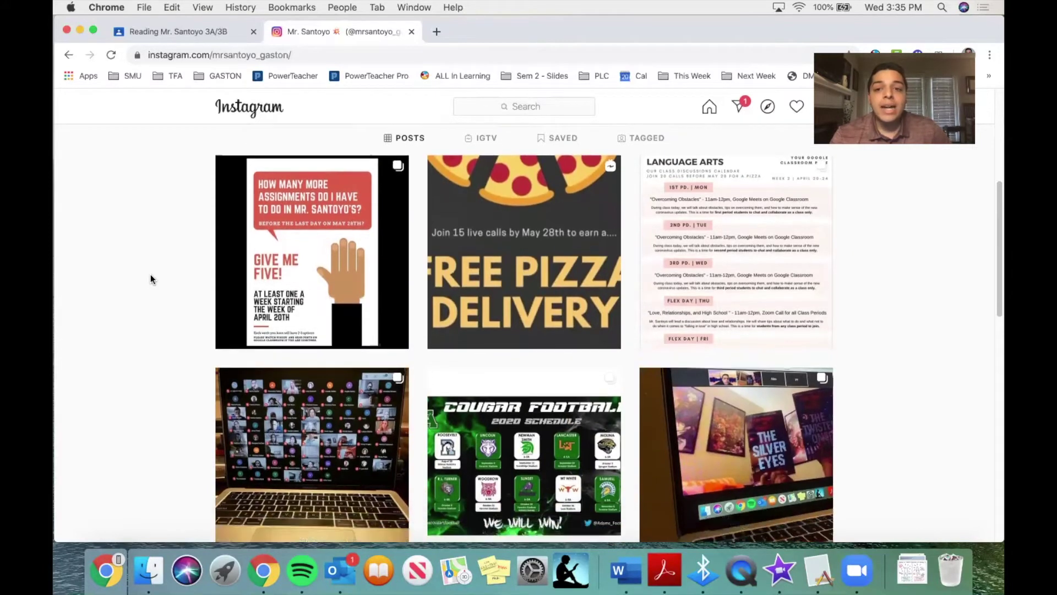
Open the Language Arts class-discussion calendar post to read its caption
click(703, 225)
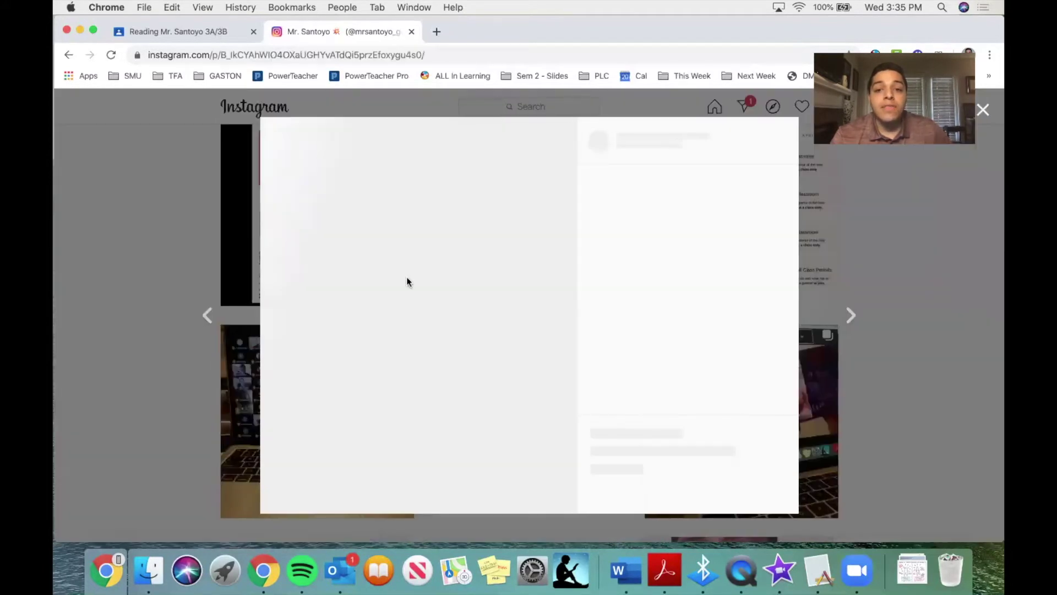
scroll(675, 304, up, 2)
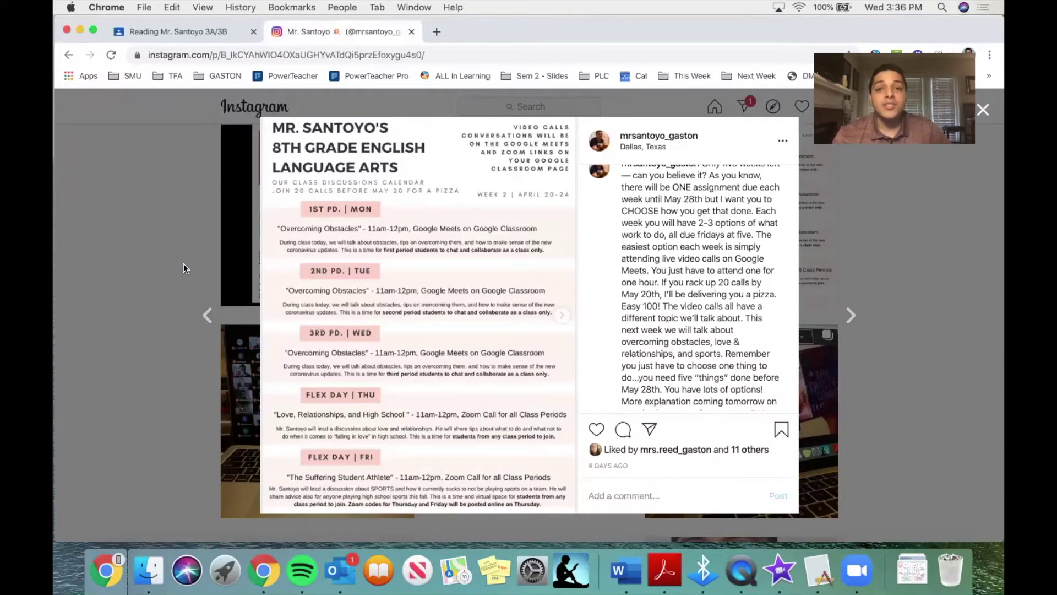
click(183, 265)
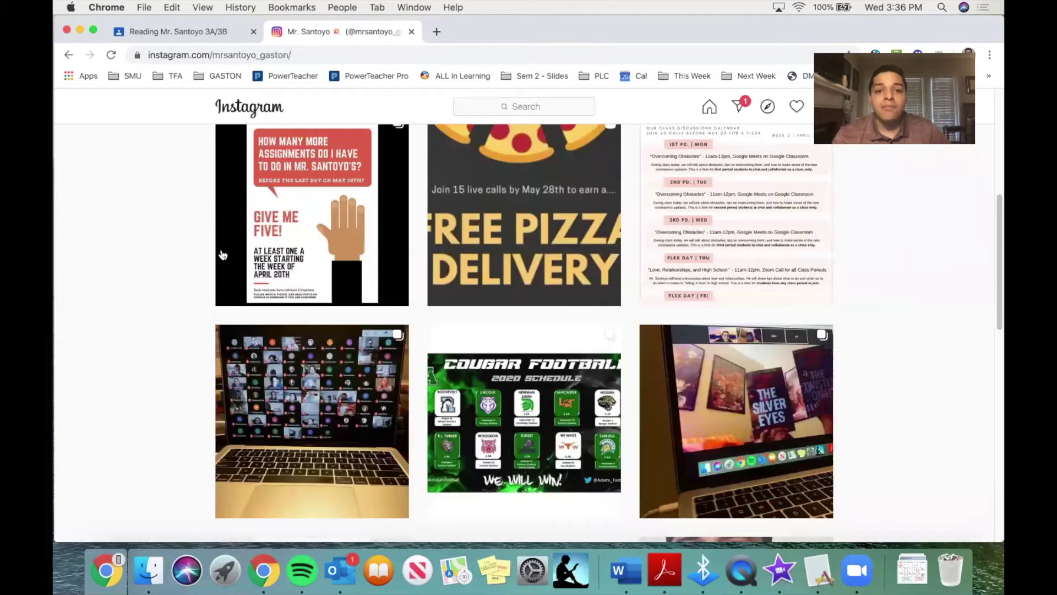
scroll(222, 255, up, 5)
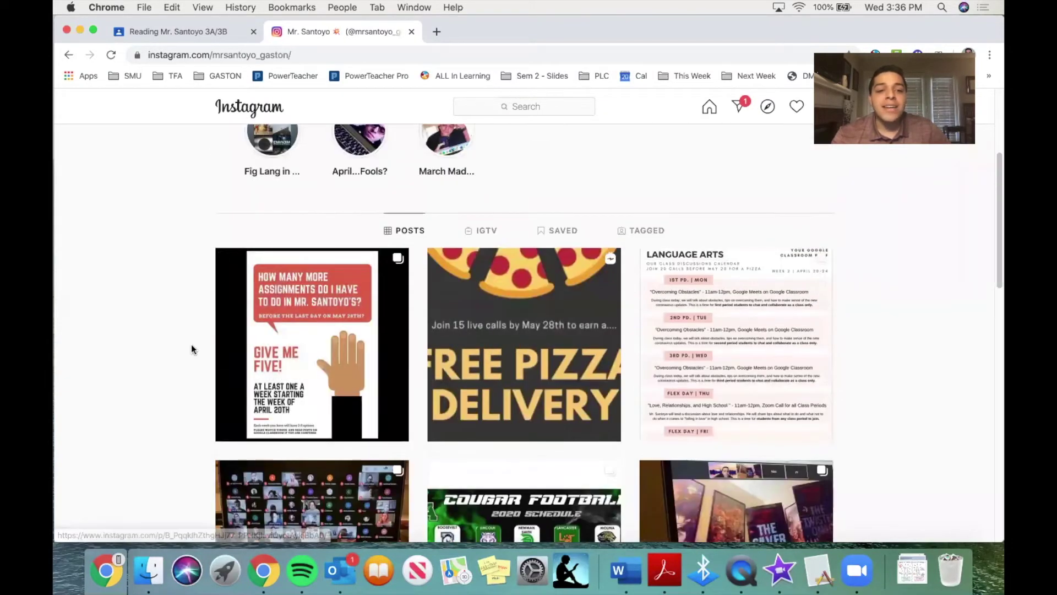
scroll(198, 329, up, 4)
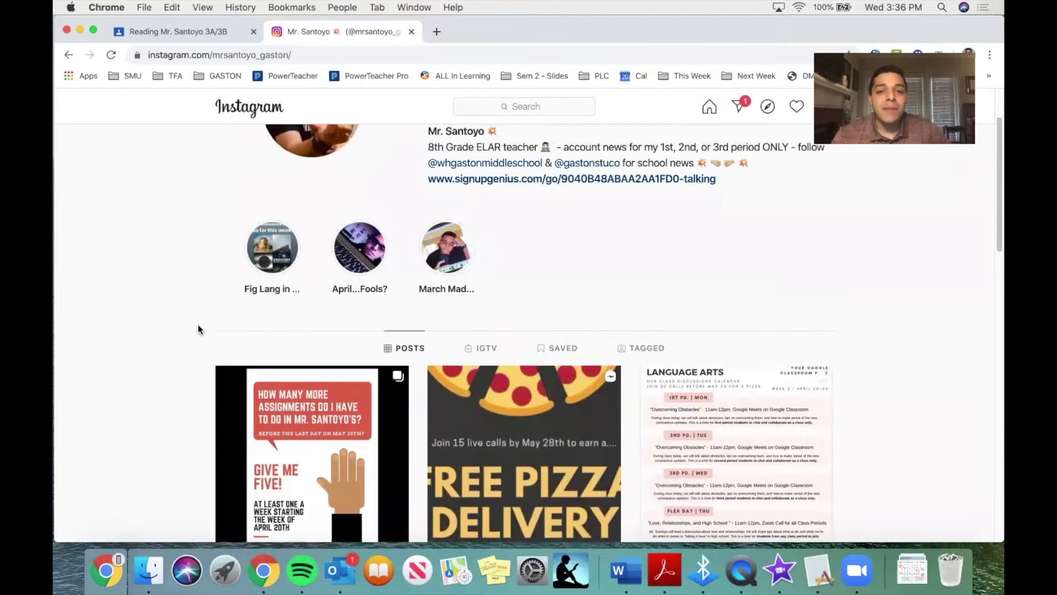
scroll(198, 326, up, 3)
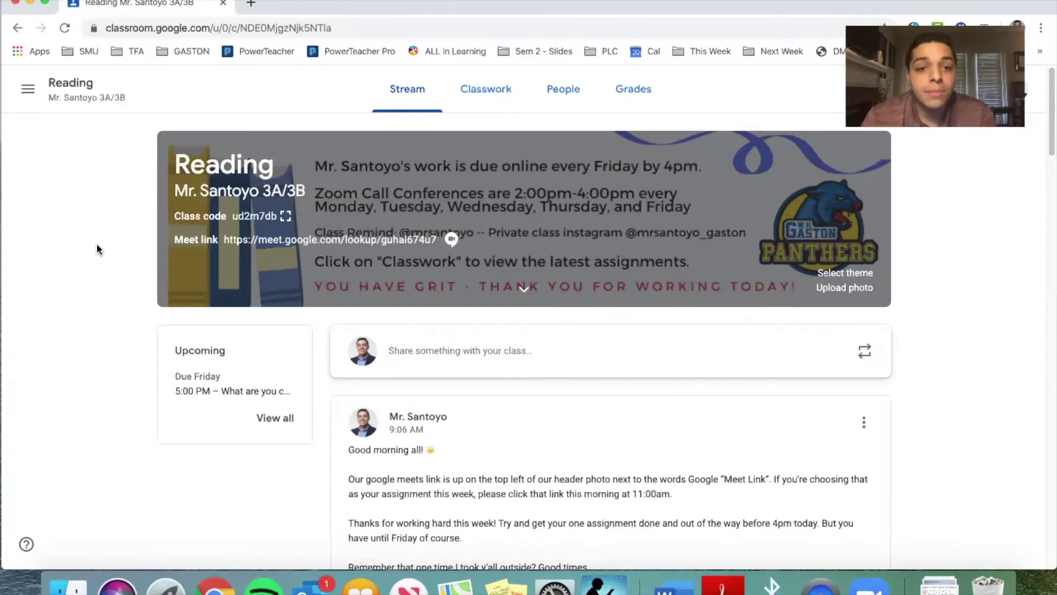
Scroll the Stream past the banner and morning post to the Apr 19 'Give Me Five' attachments
scroll(110, 239, up, 1)
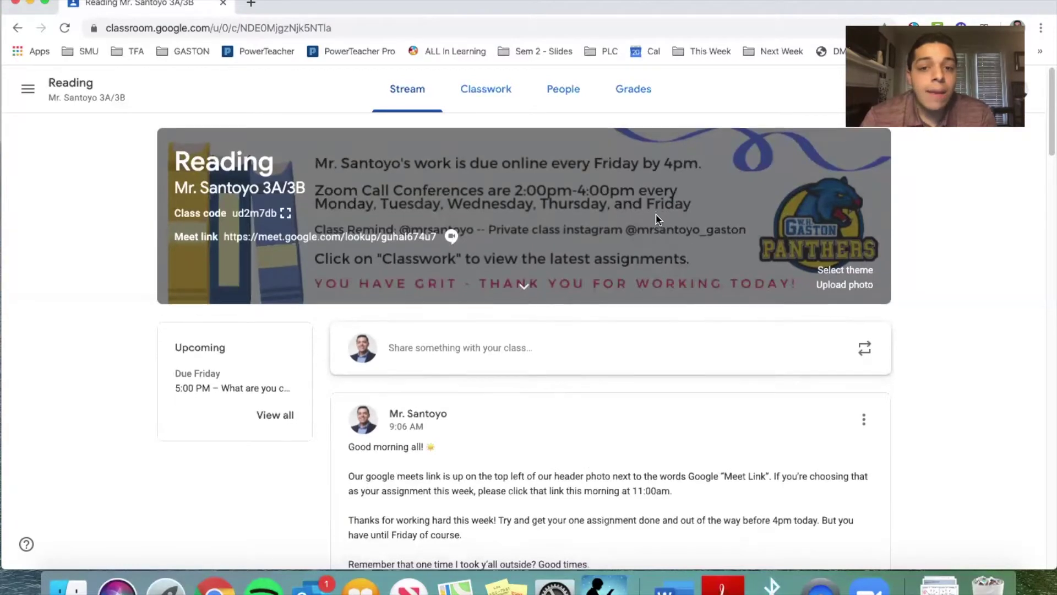
scroll(657, 219, down, 1)
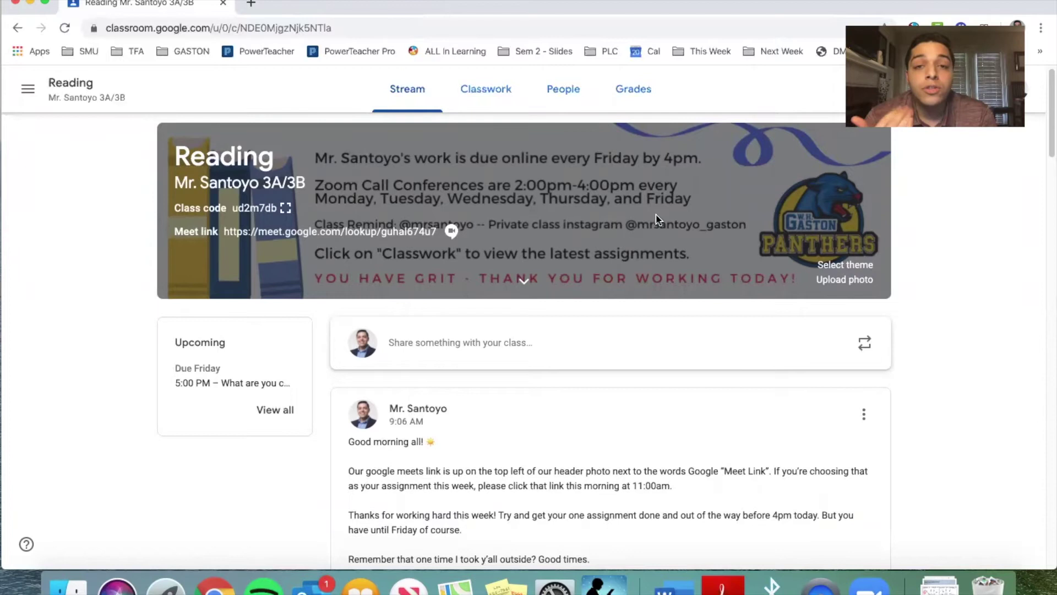
scroll(657, 219, up, 1)
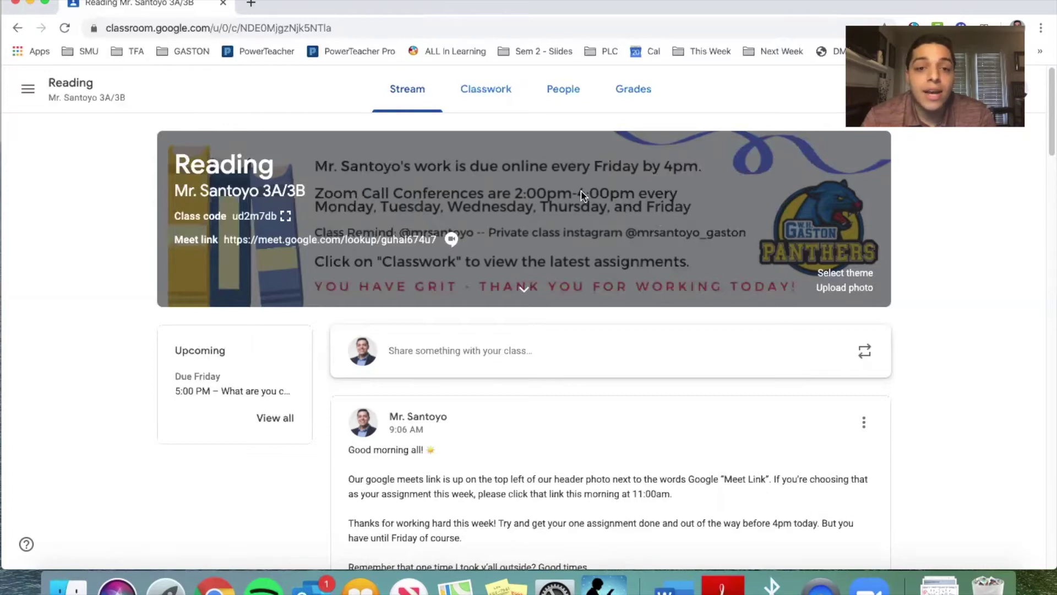
scroll(498, 224, down, 2)
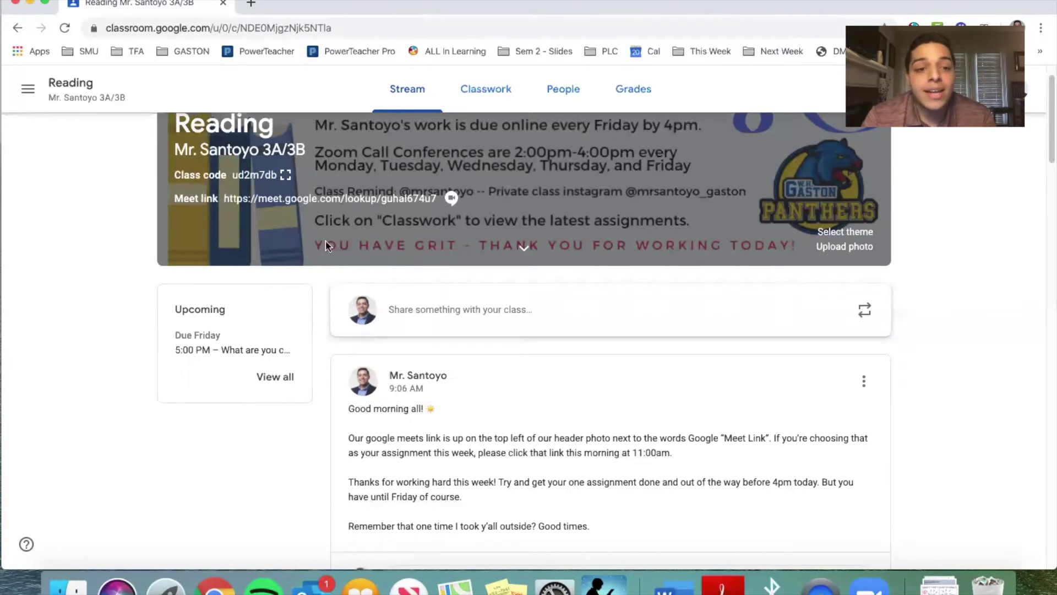
scroll(117, 348, down, 1)
scroll(115, 348, down, 3)
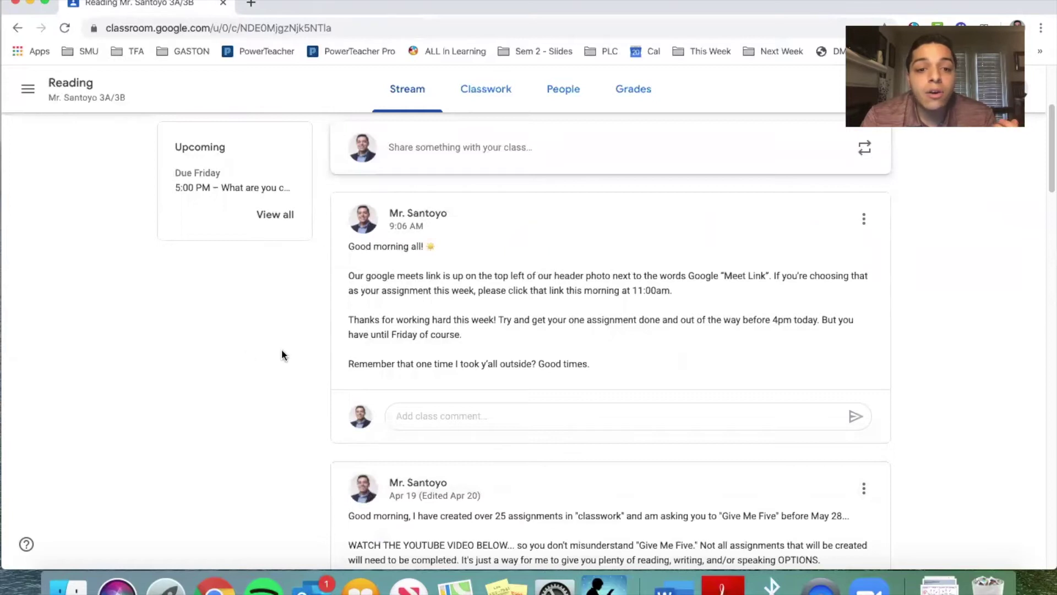
scroll(282, 354, down, 3)
scroll(282, 354, down, 5)
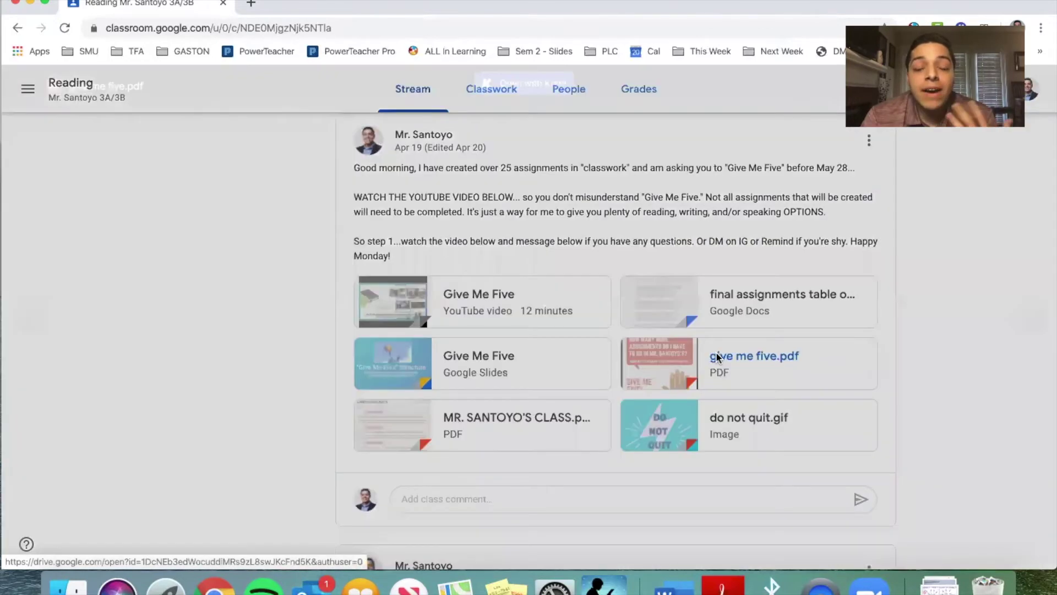
click(716, 355)
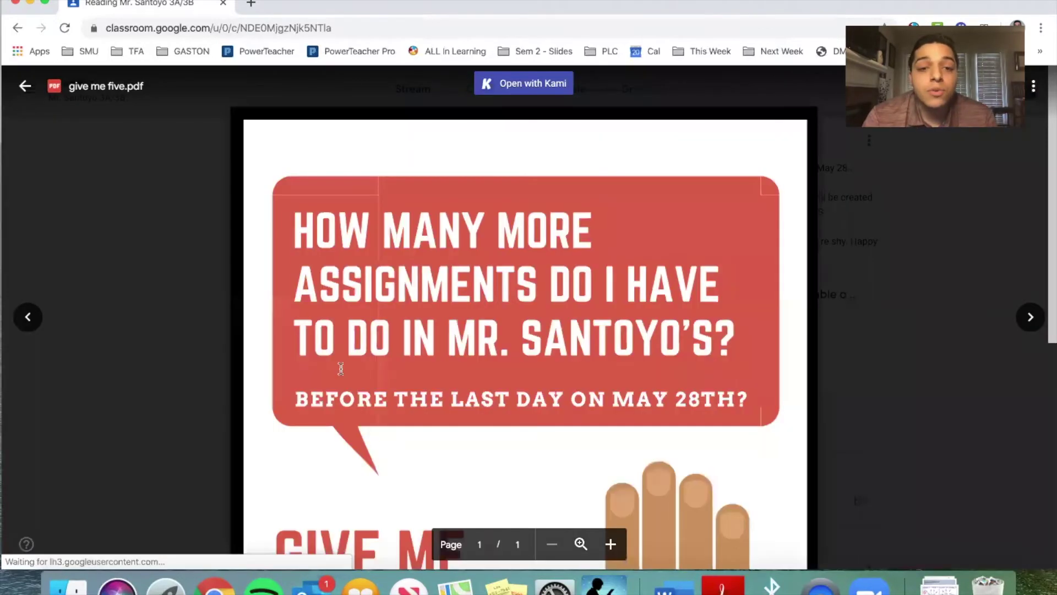
scroll(341, 366, down, 3)
scroll(341, 368, down, 8)
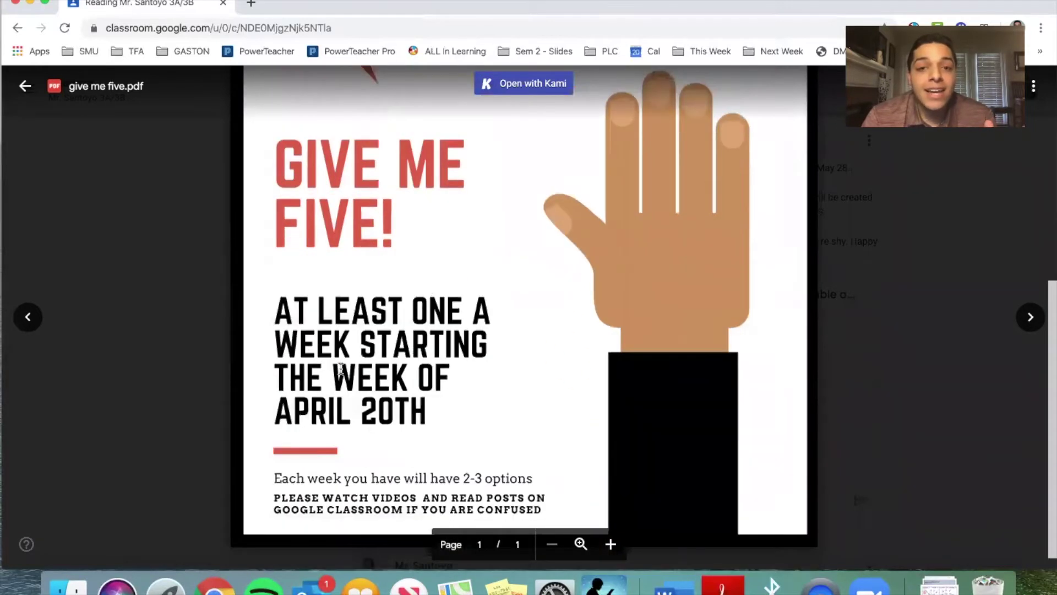
scroll(341, 368, down, 1)
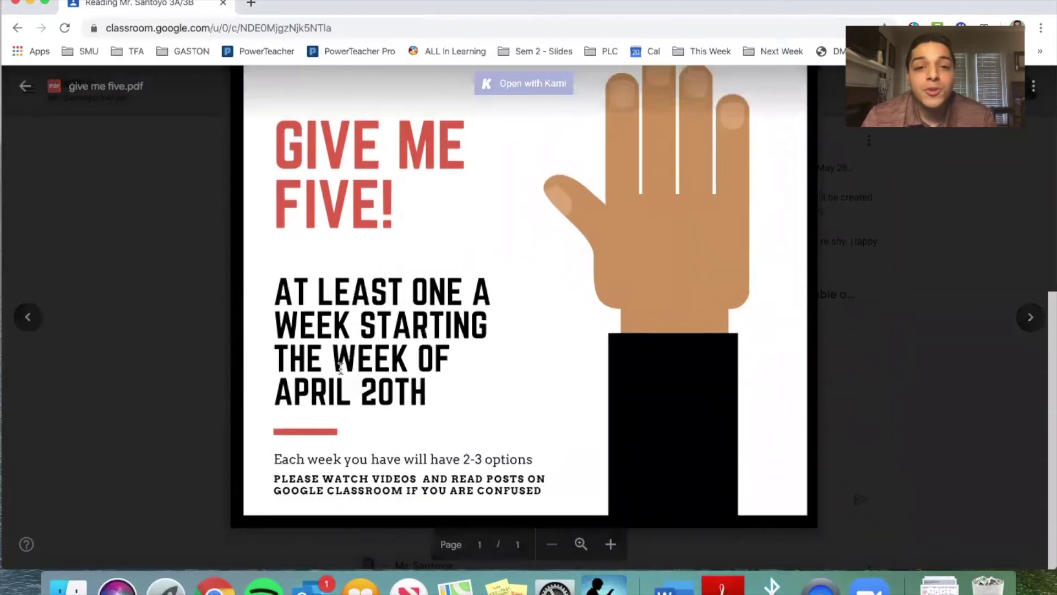
scroll(274, 321, up, 8)
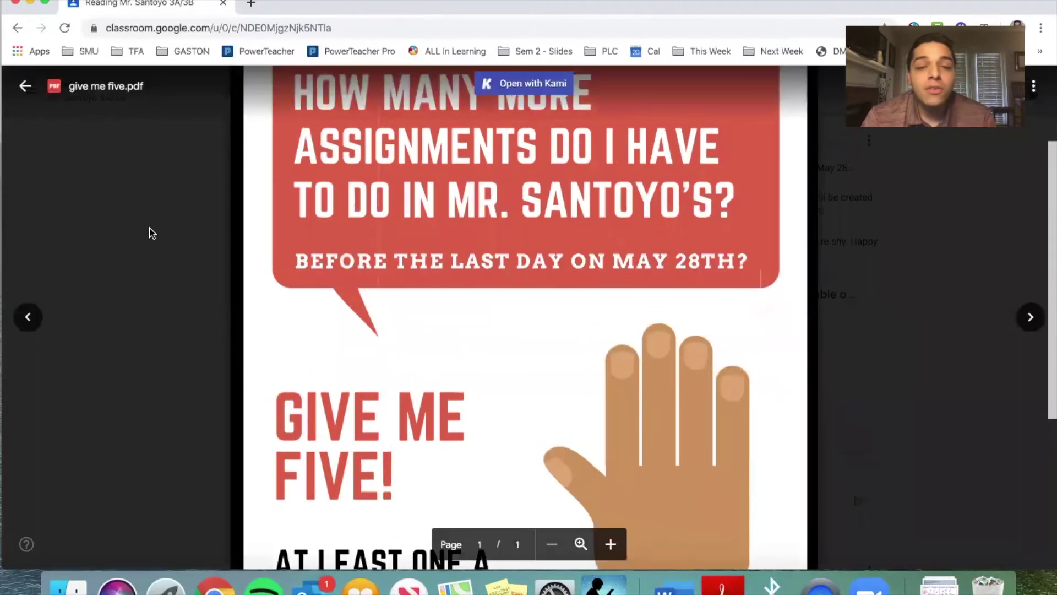
click(149, 226)
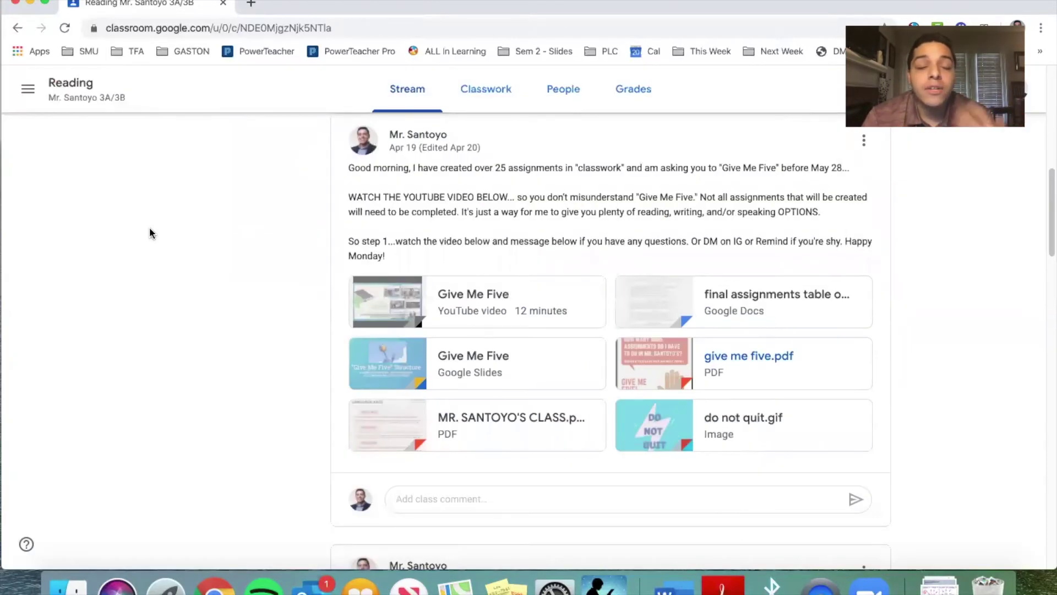
scroll(149, 227, up, 2)
scroll(150, 227, down, 2)
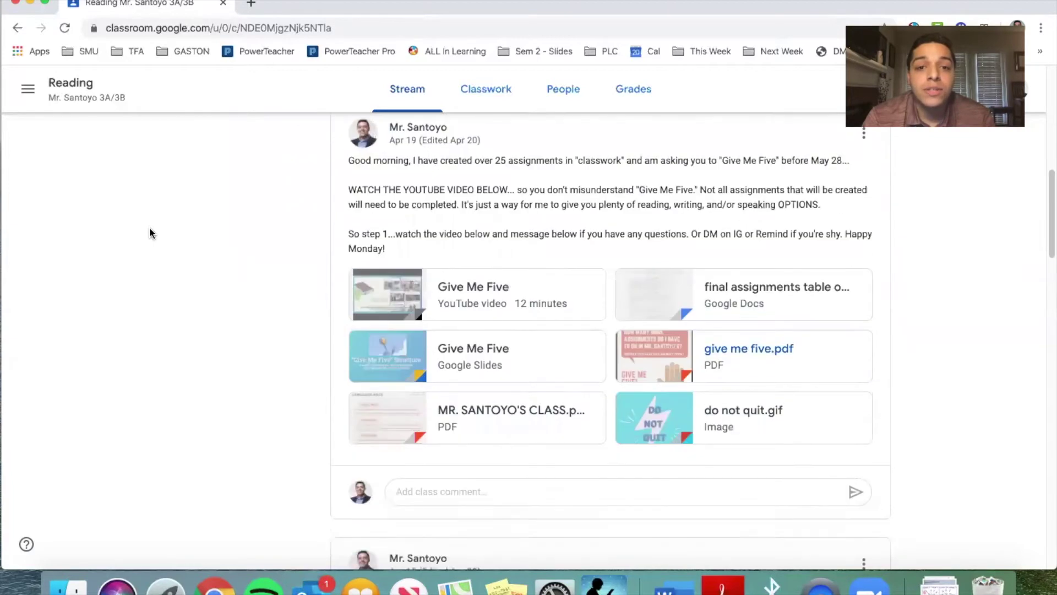
scroll(150, 227, down, 2)
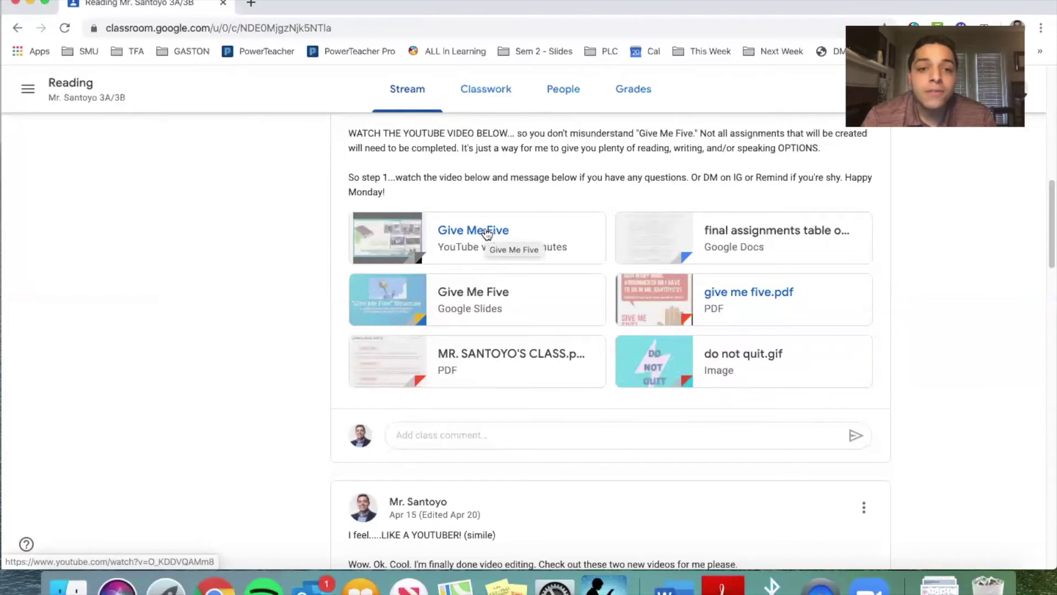
scroll(486, 234, up, 1)
click(469, 271)
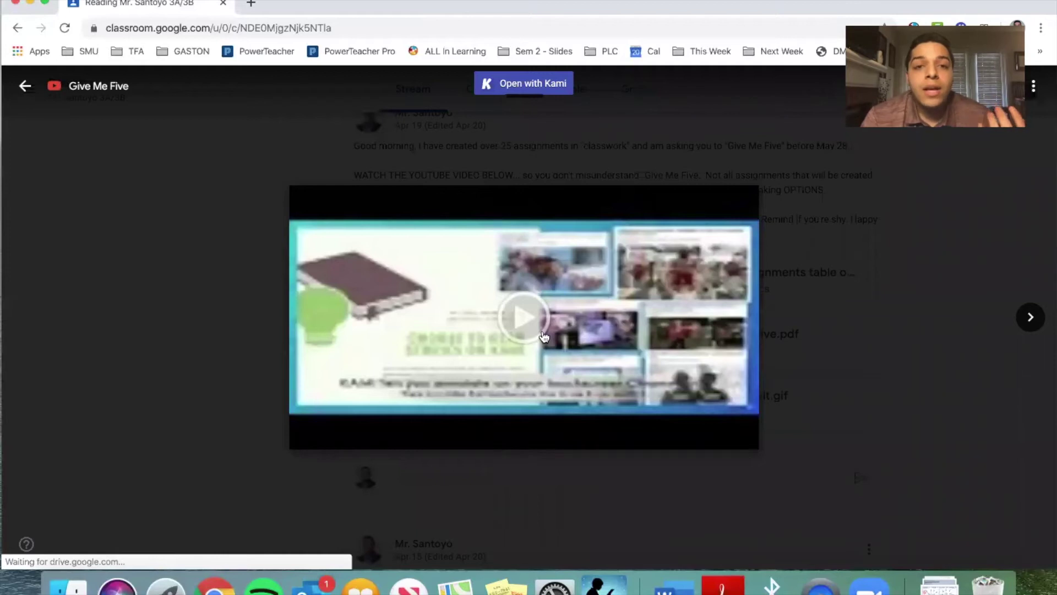
click(536, 340)
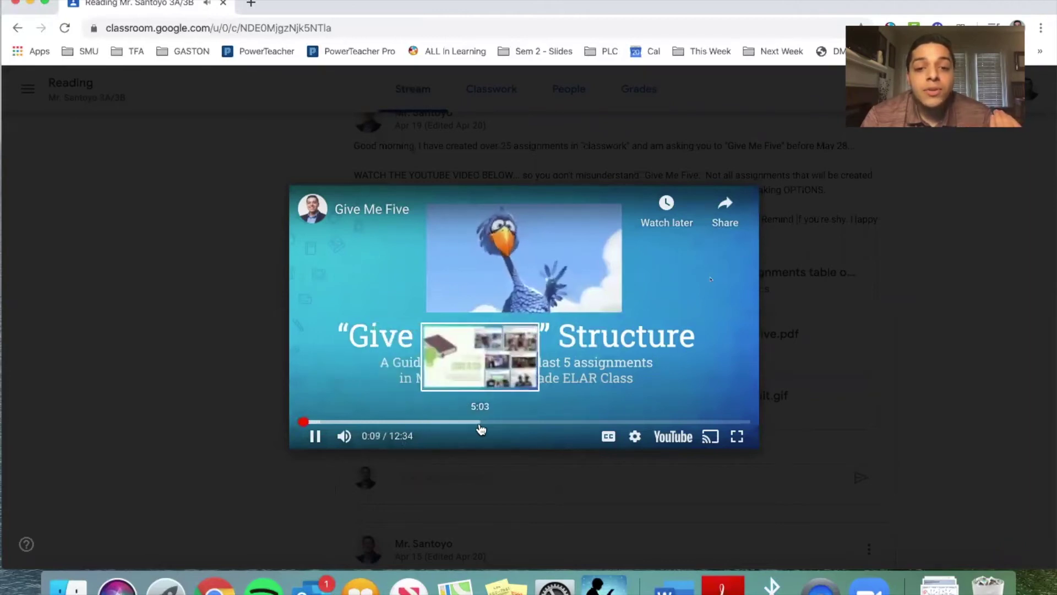
click(479, 424)
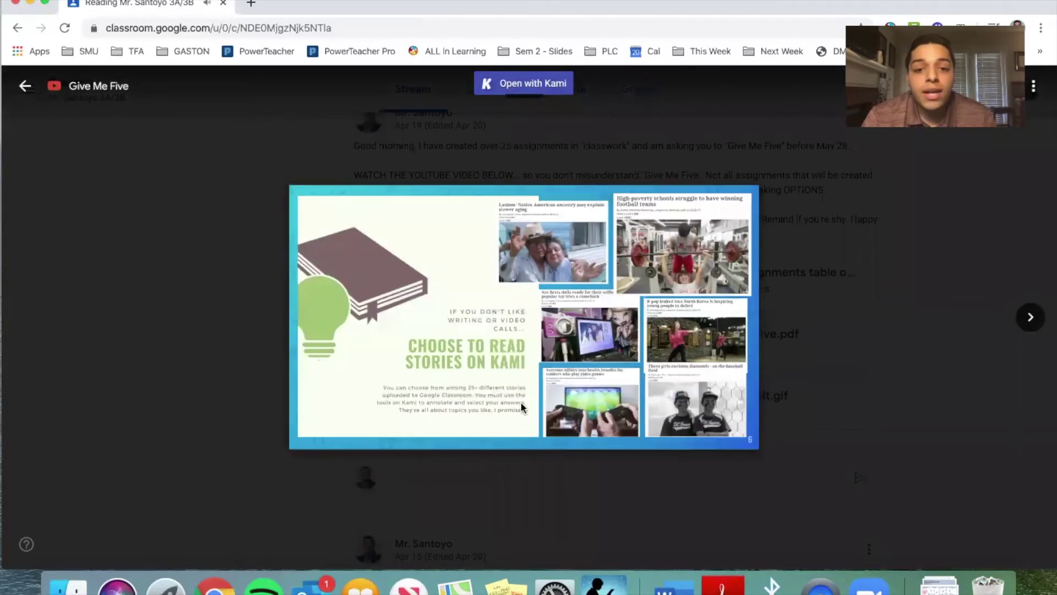
key(space)
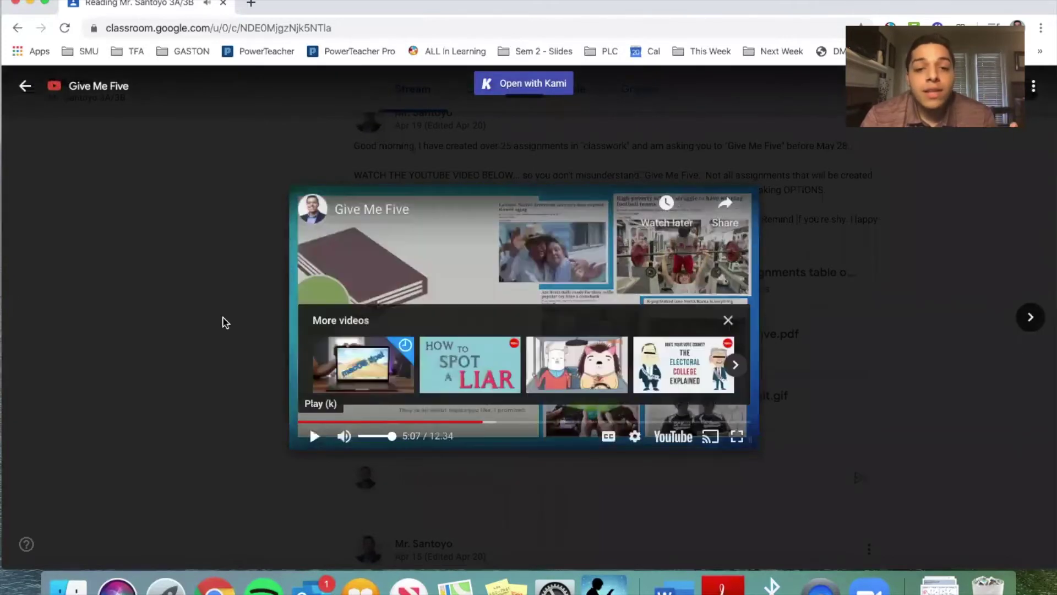
click(224, 321)
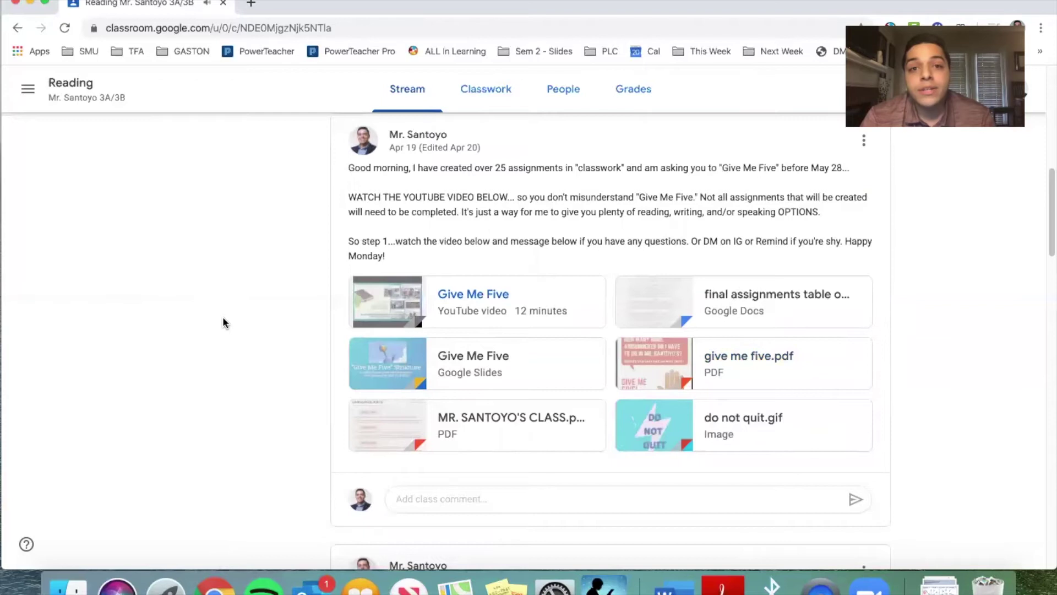
scroll(295, 413, down, 2)
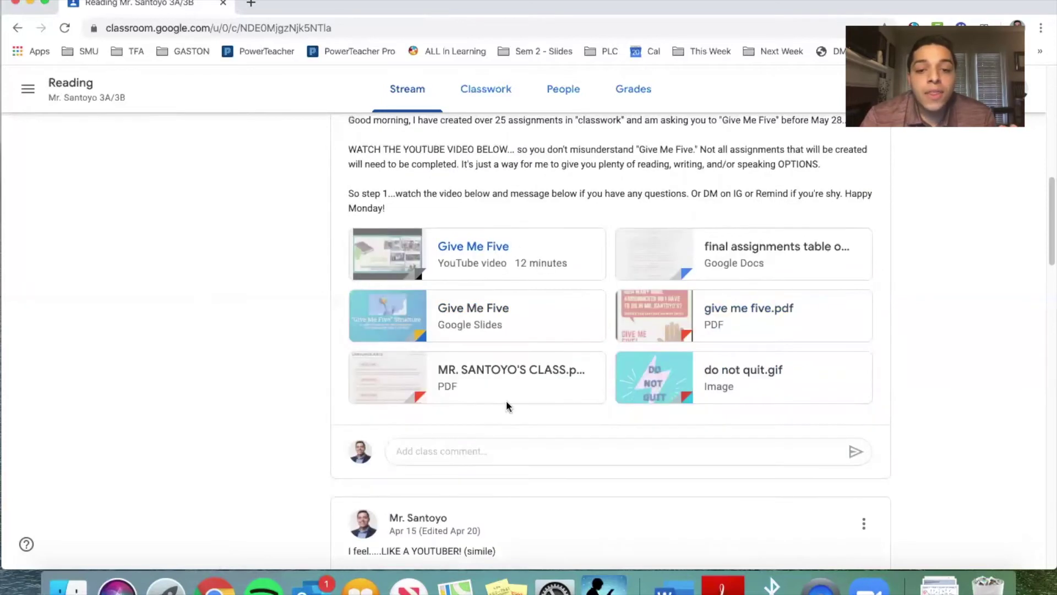
click(753, 370)
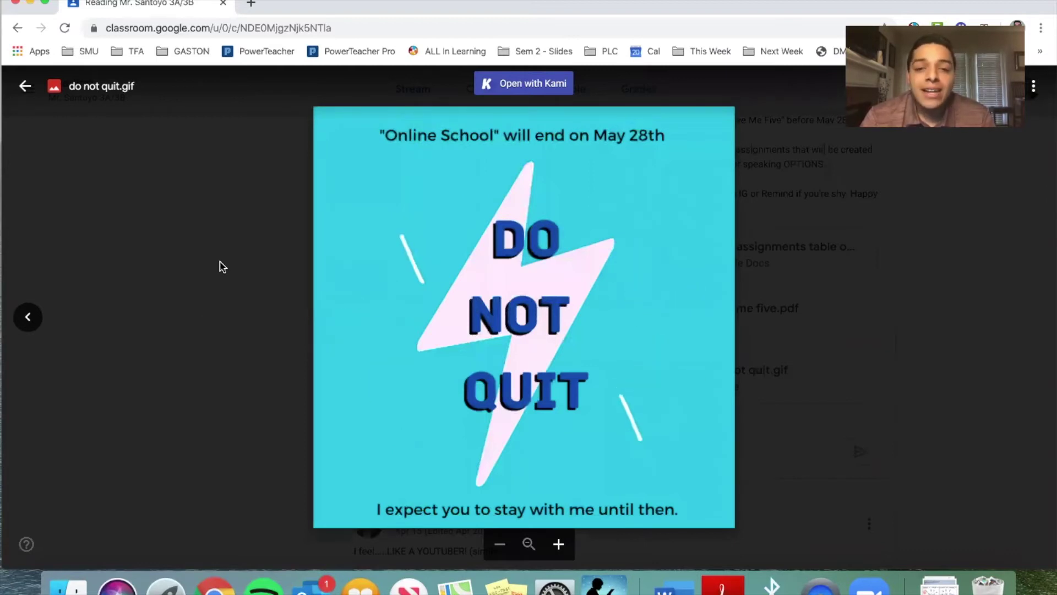
click(239, 218)
scroll(269, 297, down, 6)
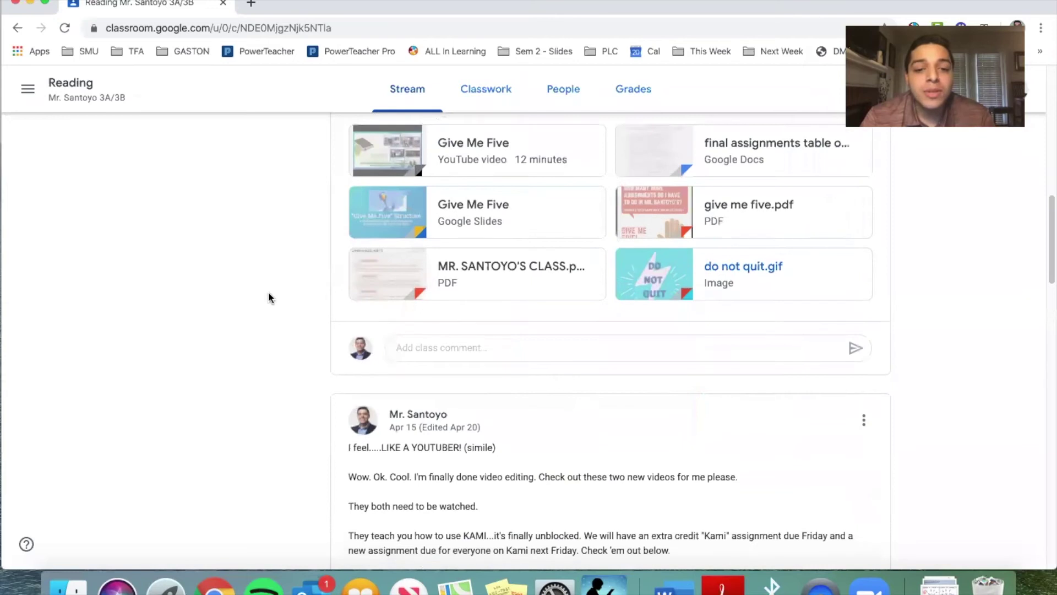
scroll(269, 297, down, 5)
scroll(269, 297, up, 20)
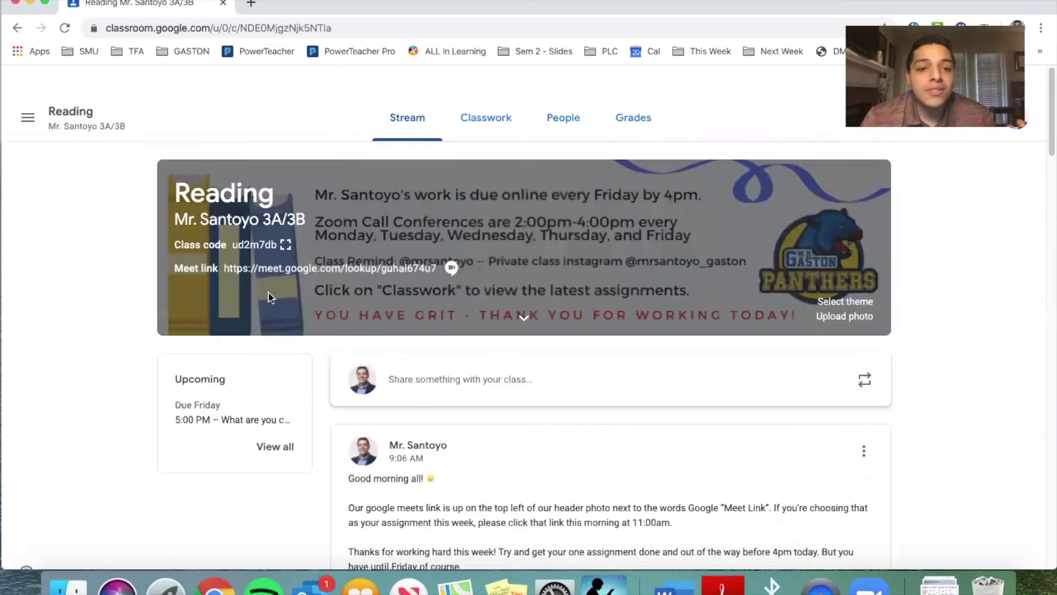
Switch to the Reading class's Classwork page and scroll through topics like Fine Arts x Kami
click(463, 98)
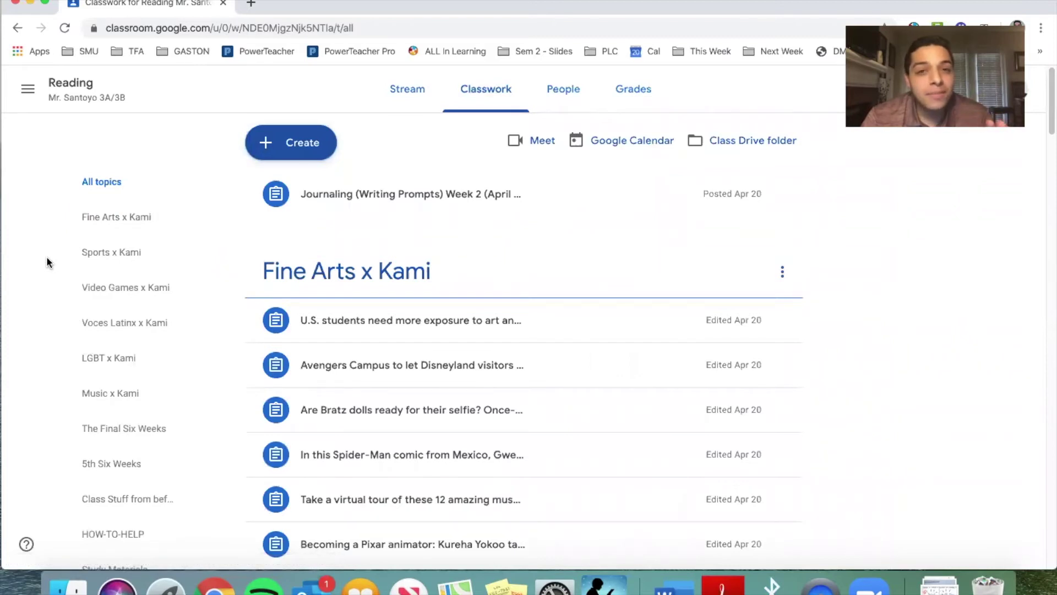
scroll(47, 262, down, 1)
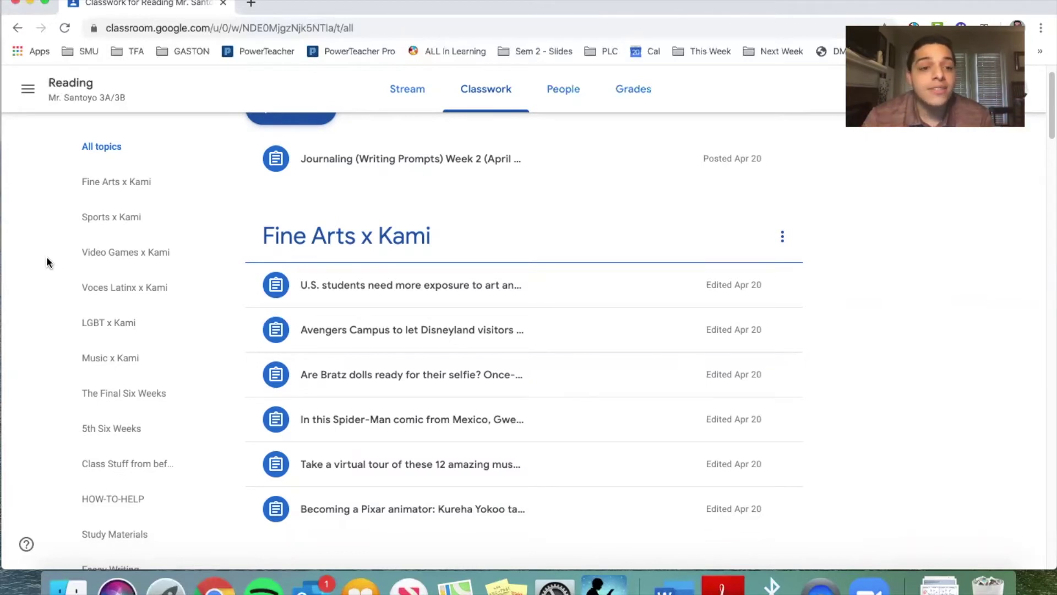
scroll(47, 256, down, 1)
scroll(47, 259, up, 2)
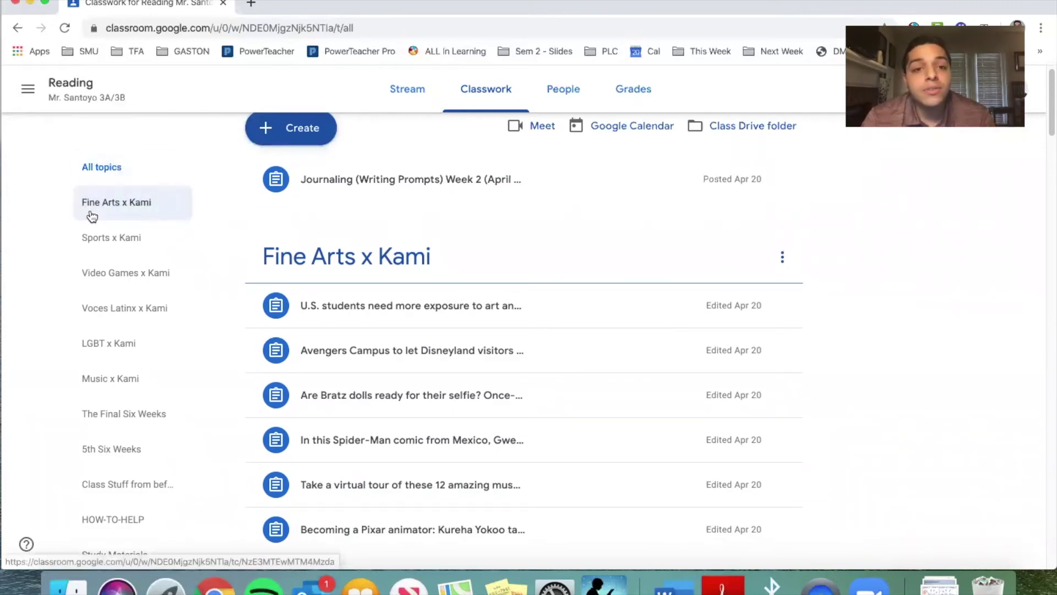
scroll(91, 216, up, 1)
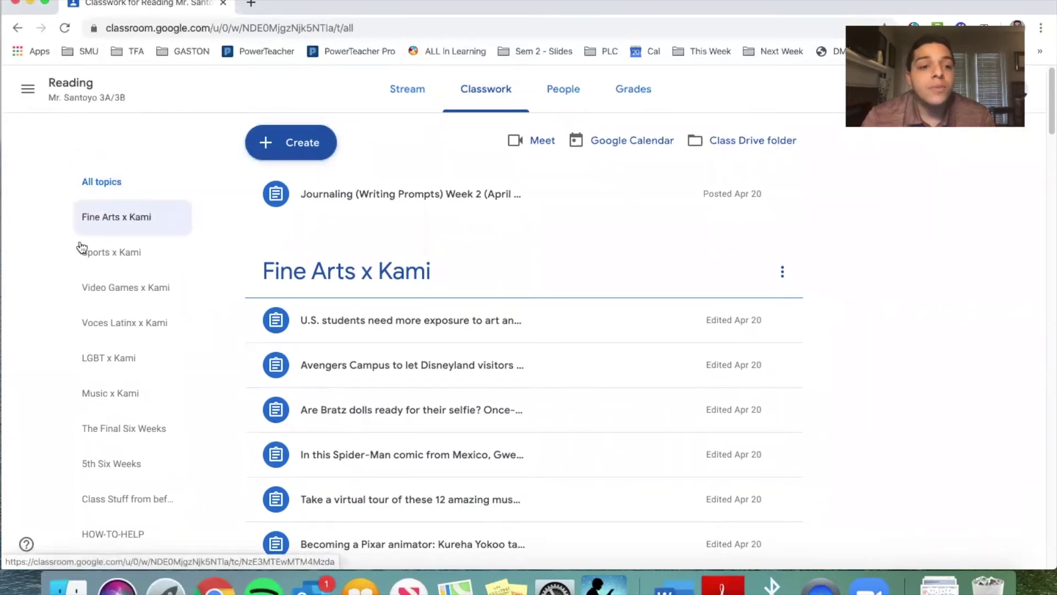
scroll(65, 278, down, 2)
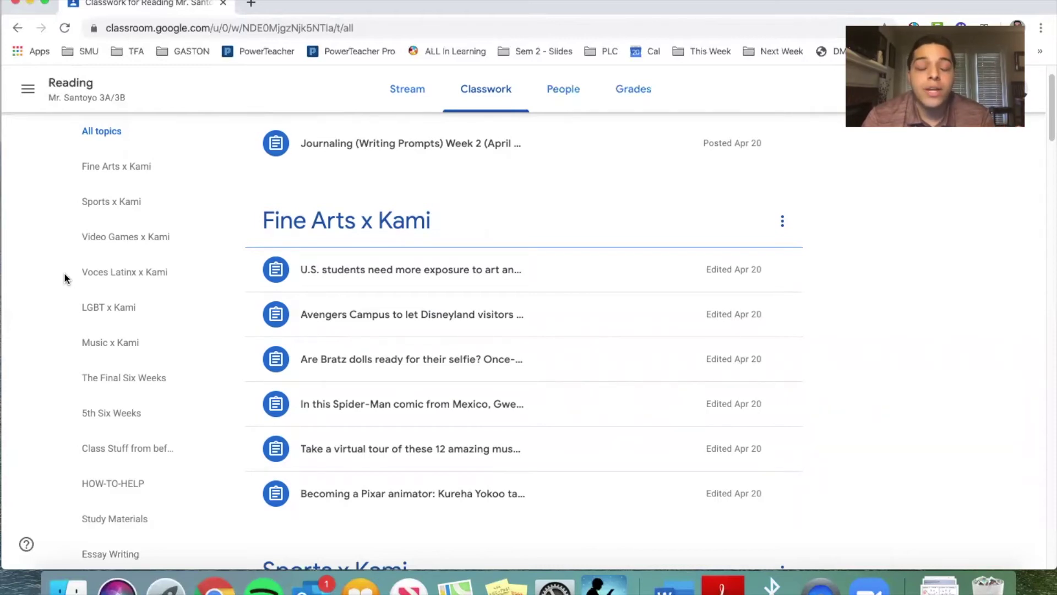
scroll(64, 278, down, 1)
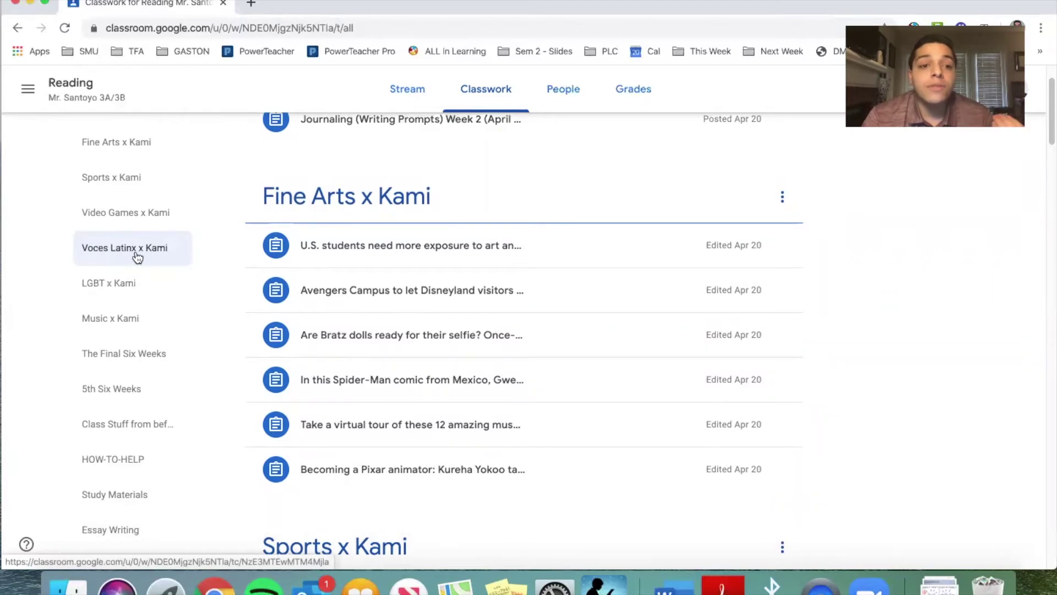
Jump to the LGBT x Kami topic and glance over its assignments
click(142, 281)
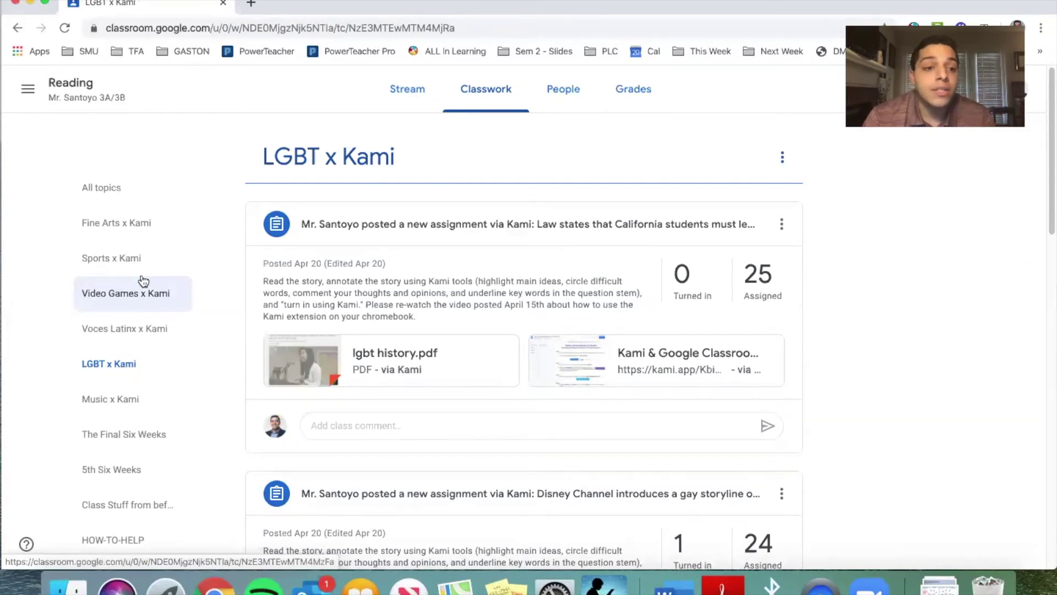
scroll(143, 281, down, 3)
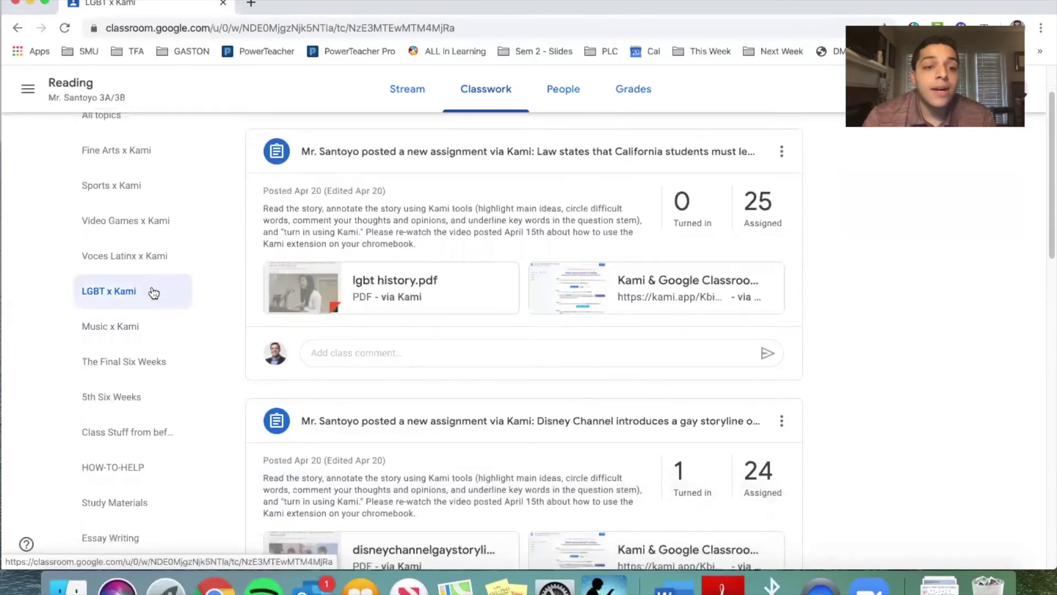
scroll(151, 281, up, 3)
Jump to the Video Games x Kami topic and scroll through its Apr 20 Kami readings
click(147, 263)
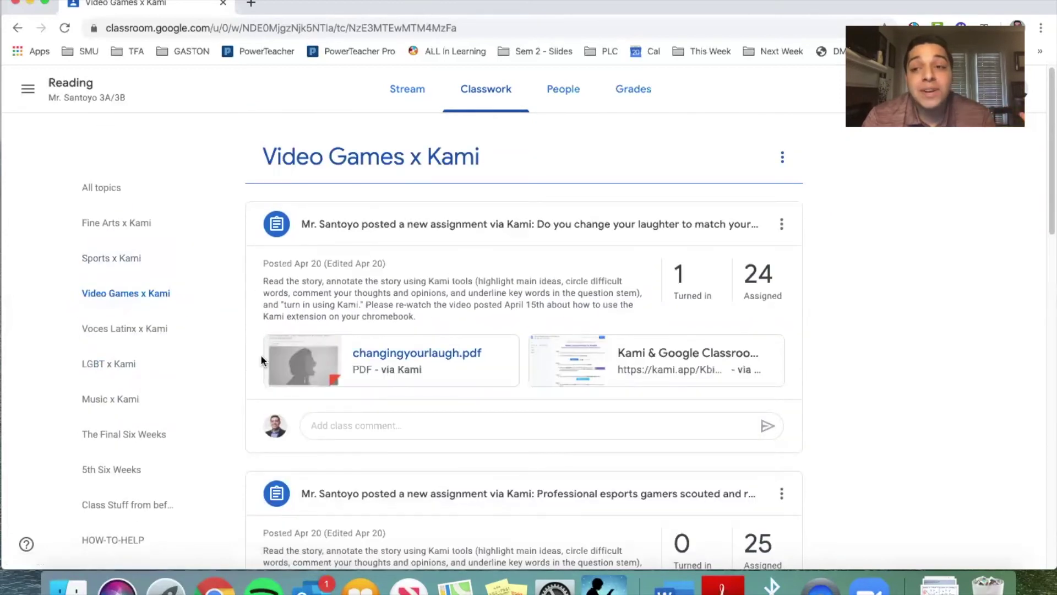
scroll(261, 359, down, 10)
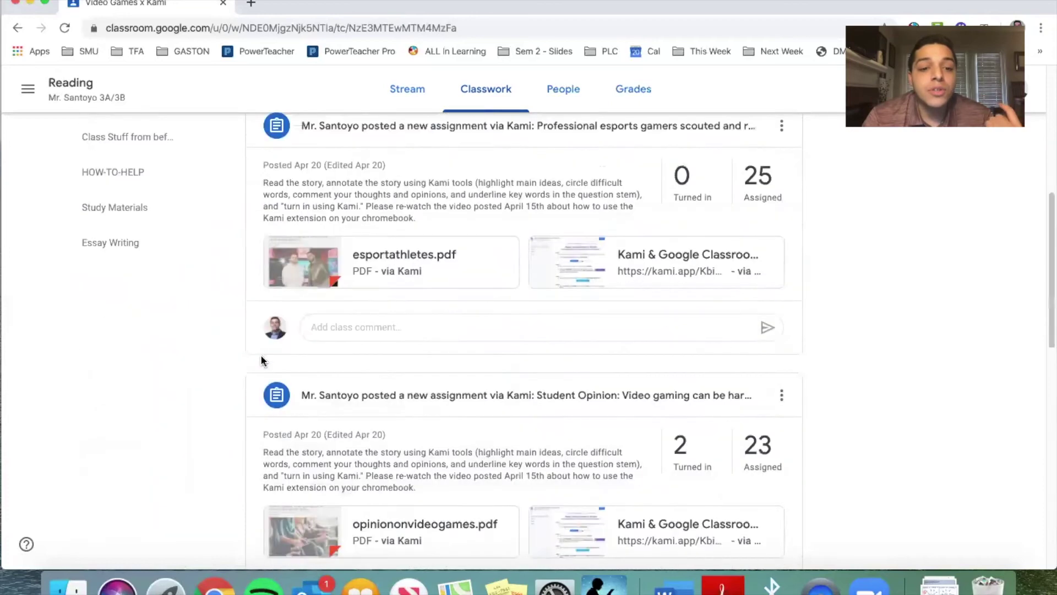
scroll(261, 359, down, 12)
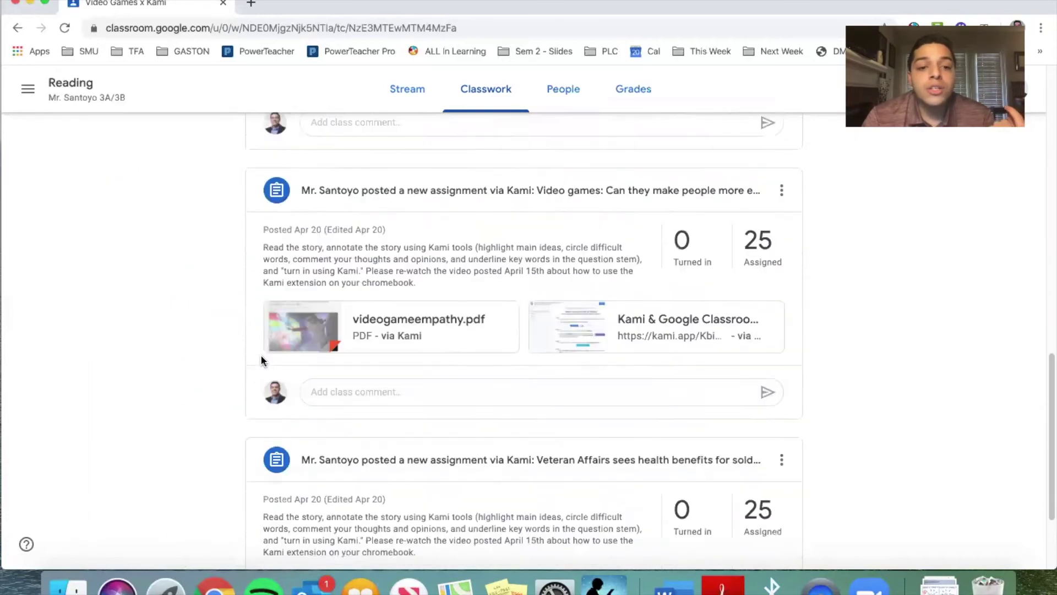
scroll(261, 359, down, 4)
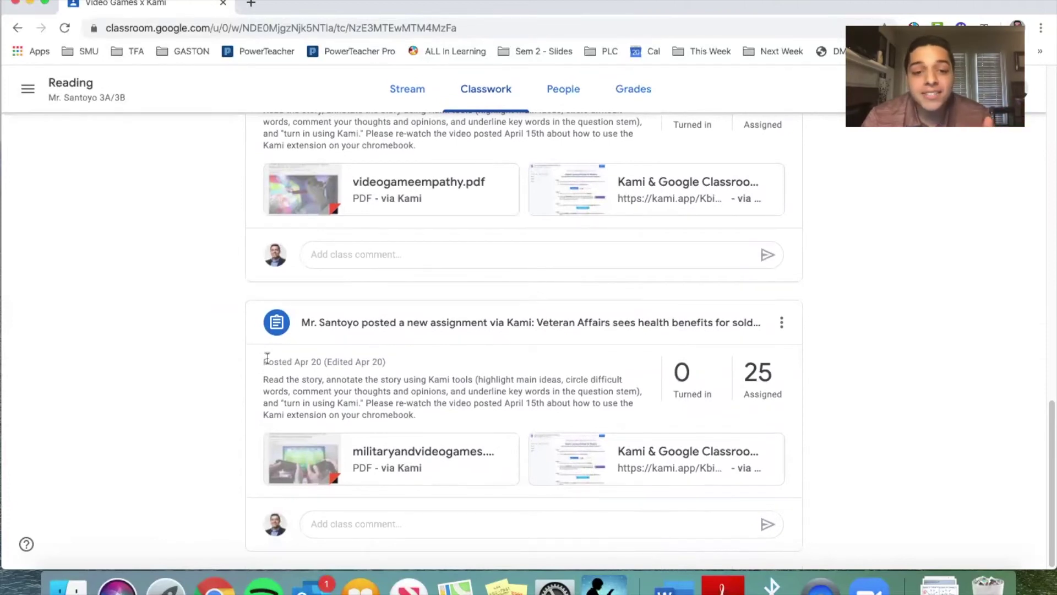
Preview militaryandvideogames.pdf and scroll through the article
click(393, 447)
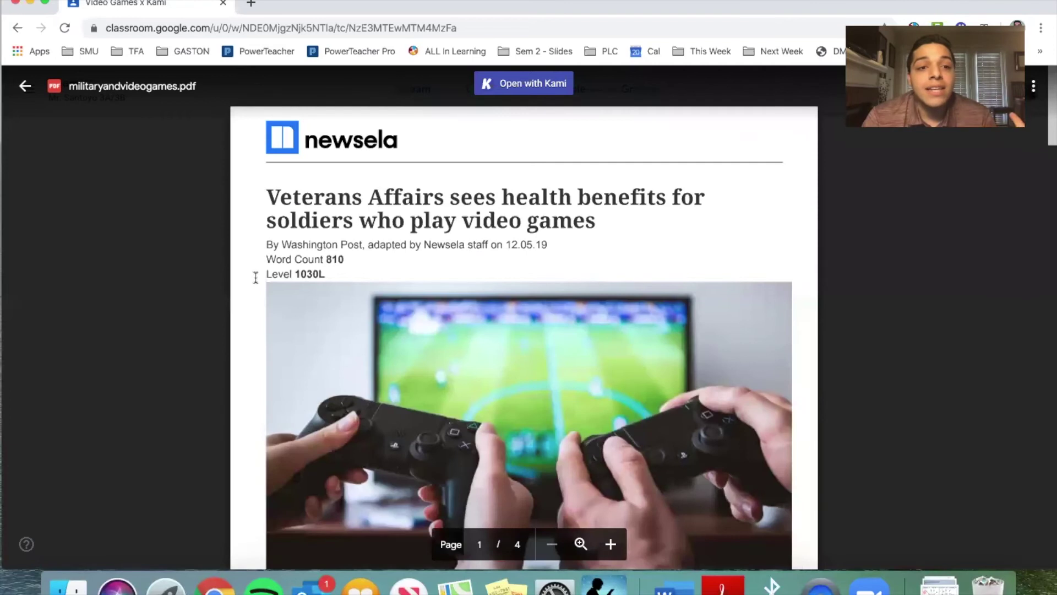
scroll(256, 278, down, 10)
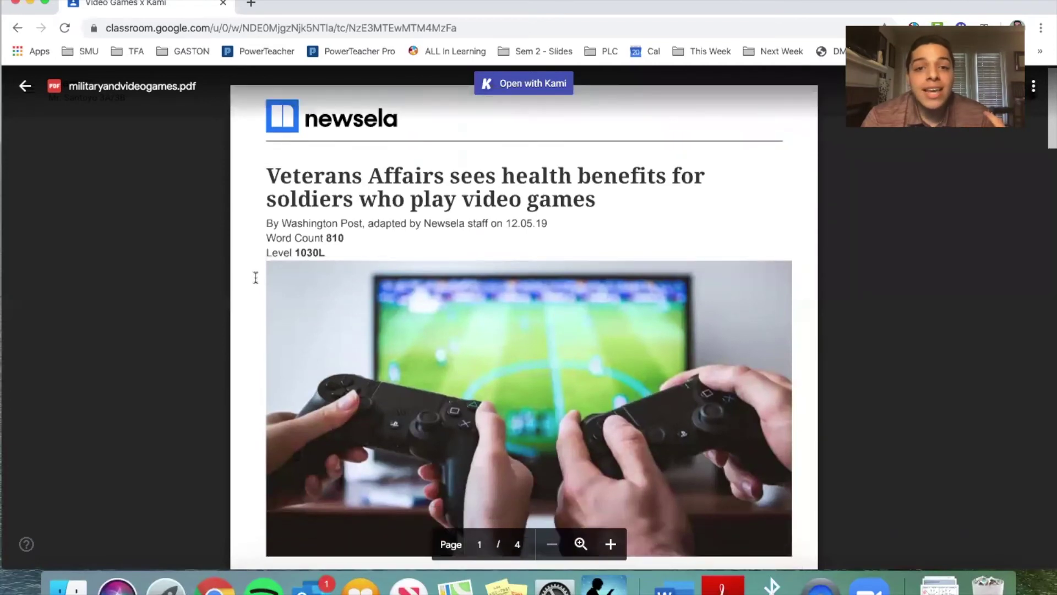
scroll(255, 278, down, 12)
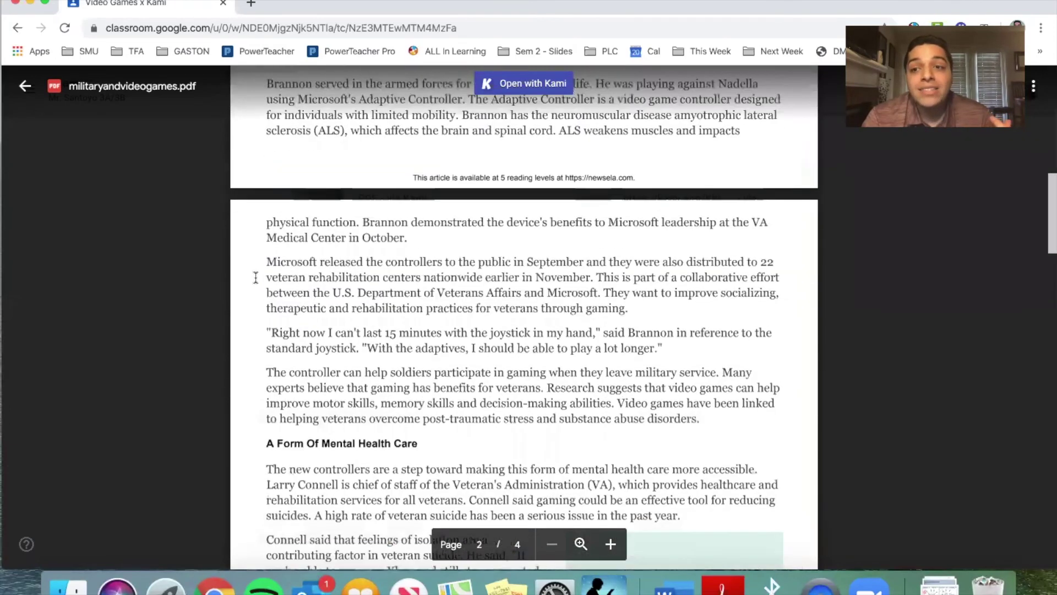
scroll(256, 277, down, 20)
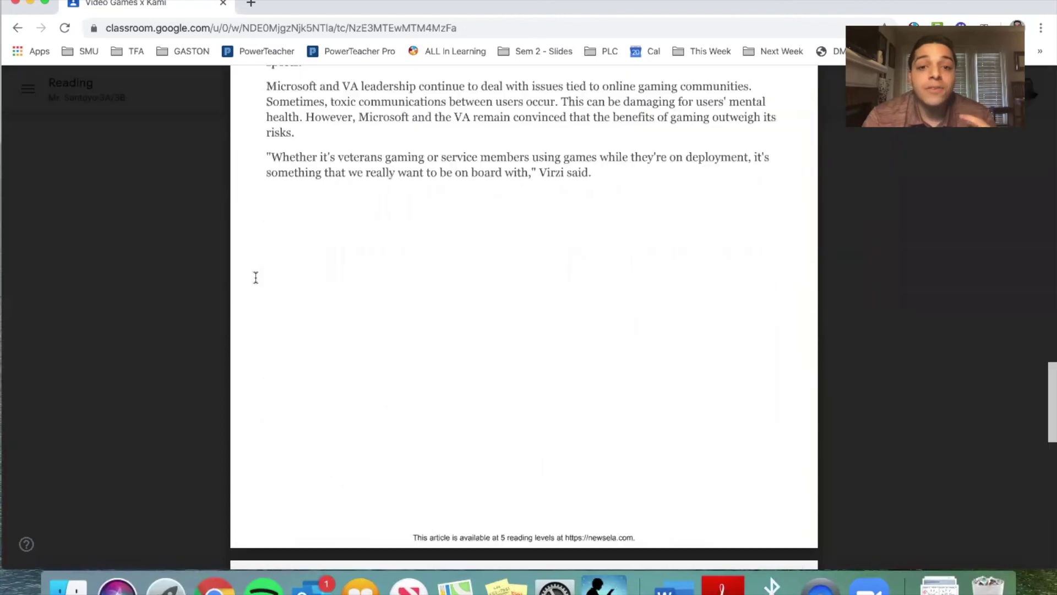
scroll(256, 278, up, 15)
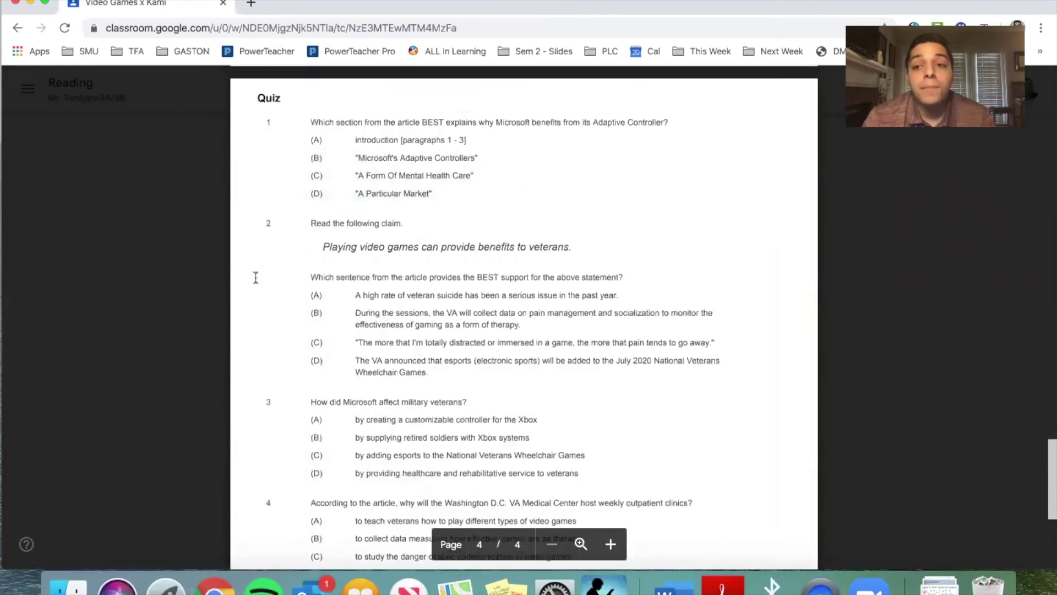
scroll(256, 278, up, 10)
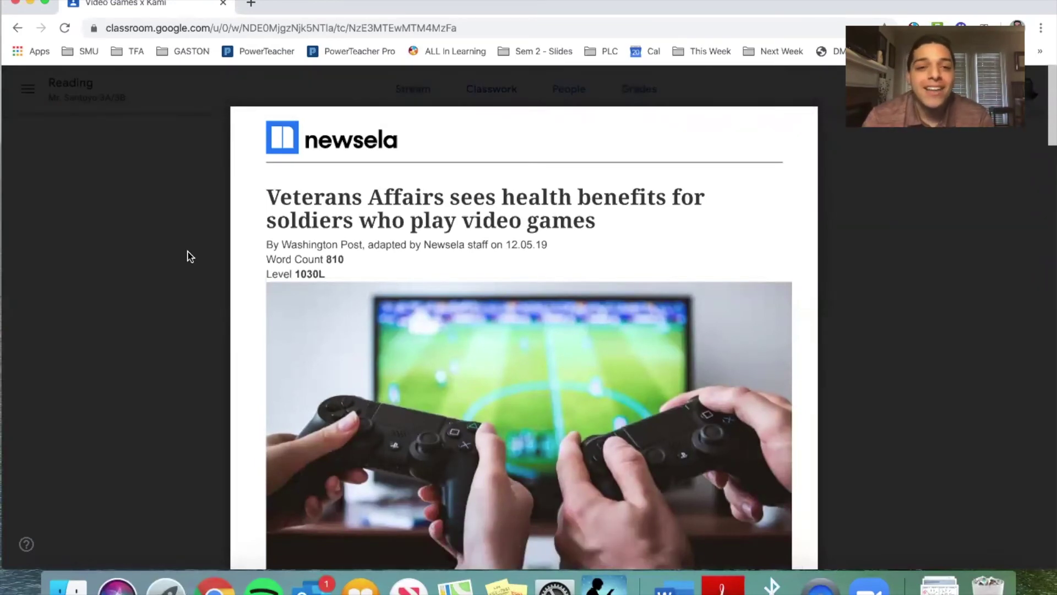
Close that preview and open changingyourlaugh.pdf in the preview instead
click(198, 219)
scroll(198, 219, down, 10)
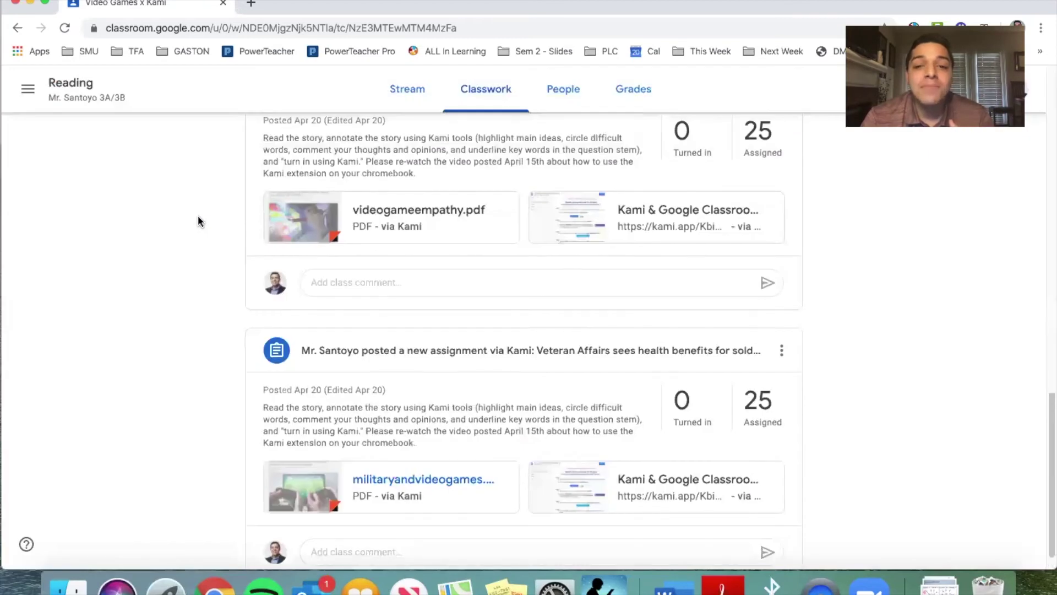
scroll(198, 220, up, 12)
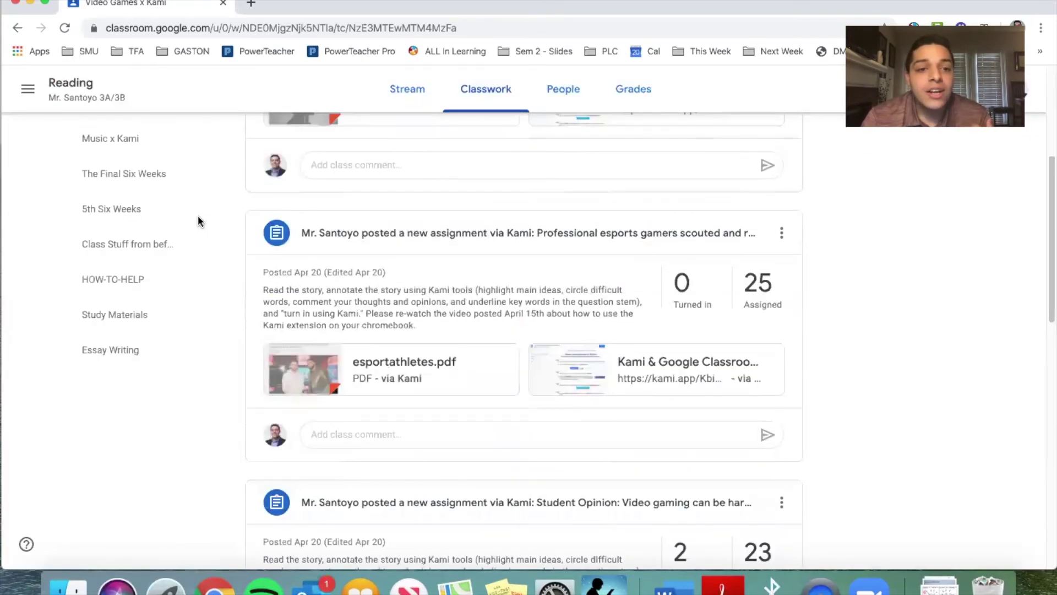
scroll(198, 220, up, 5)
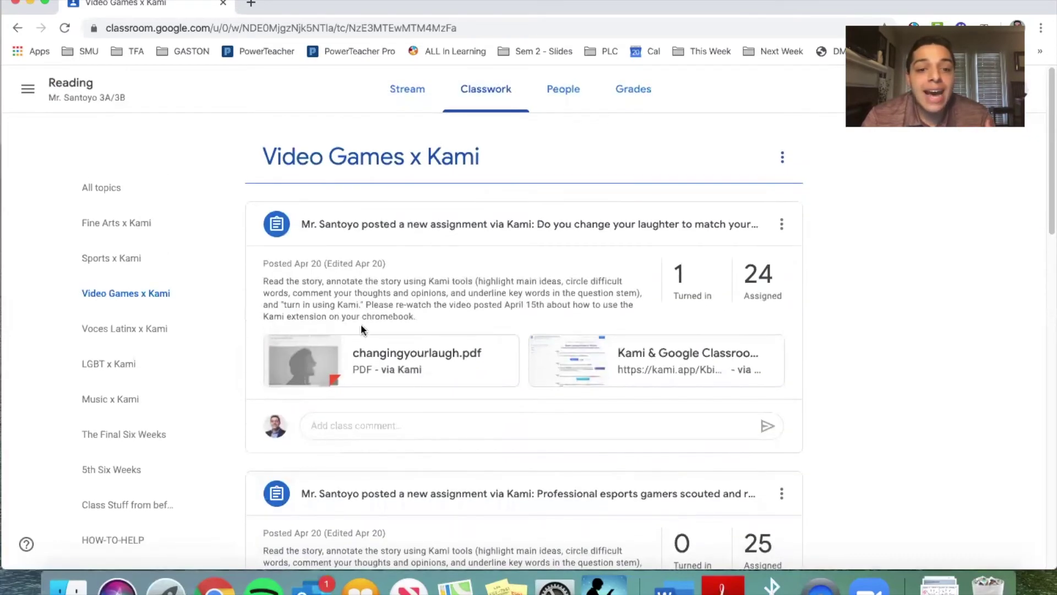
click(382, 348)
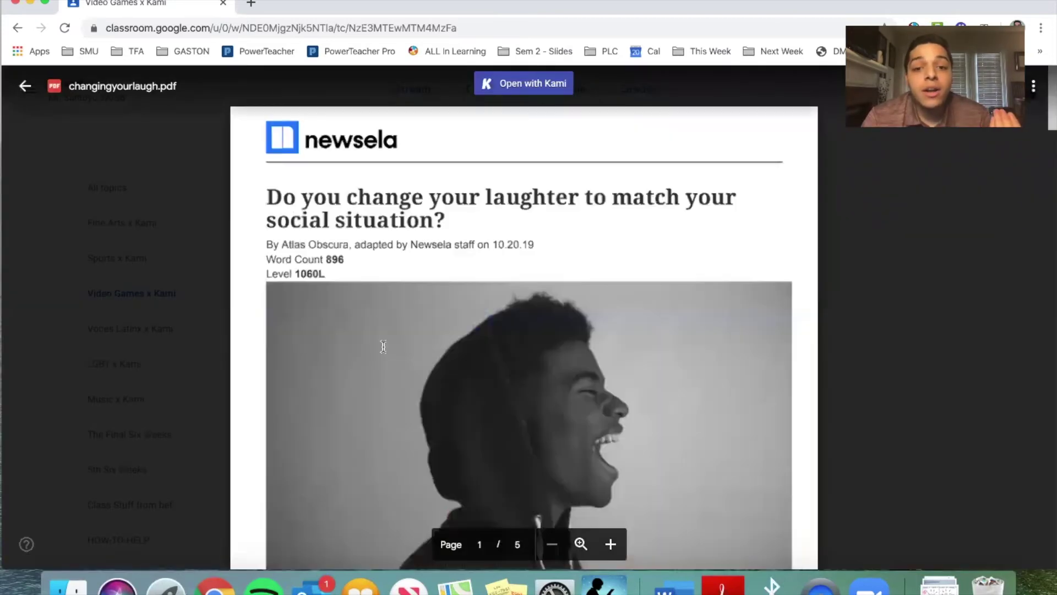
Close the laughter preview and open the single turned-in submission from the Turned in list
click(212, 264)
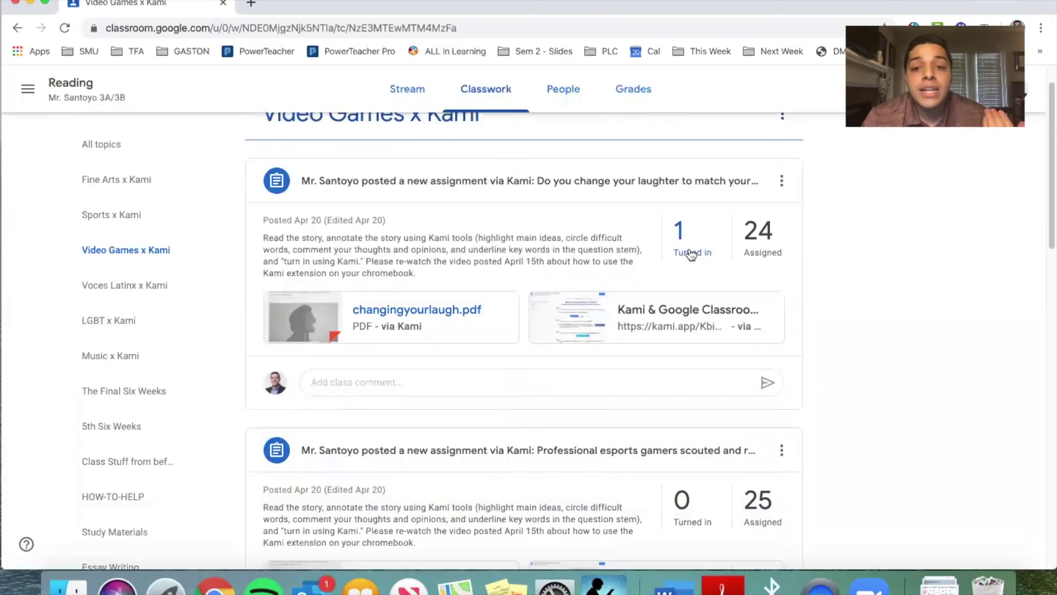
click(689, 251)
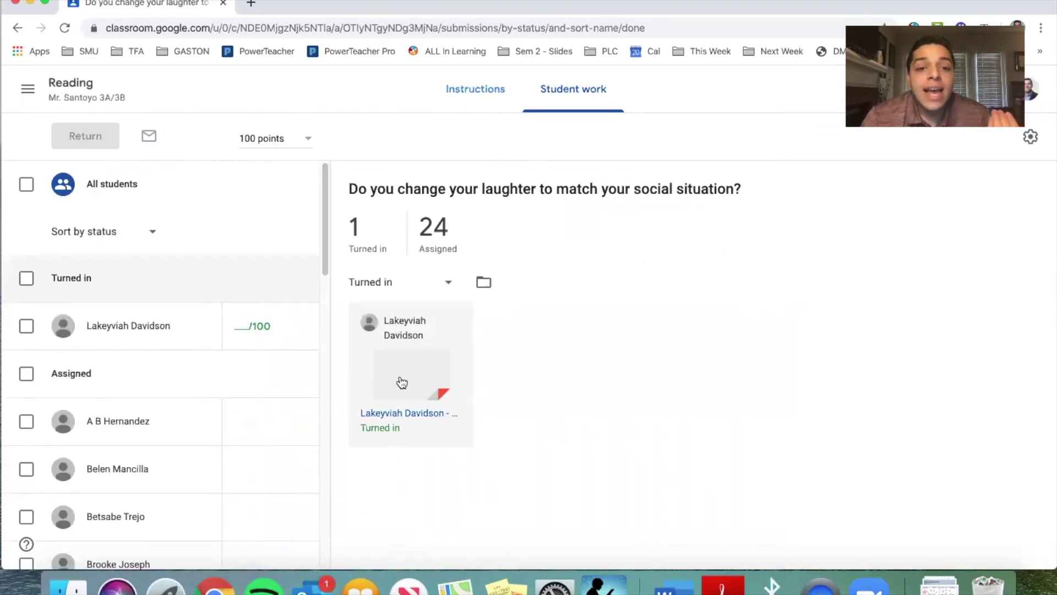
click(401, 375)
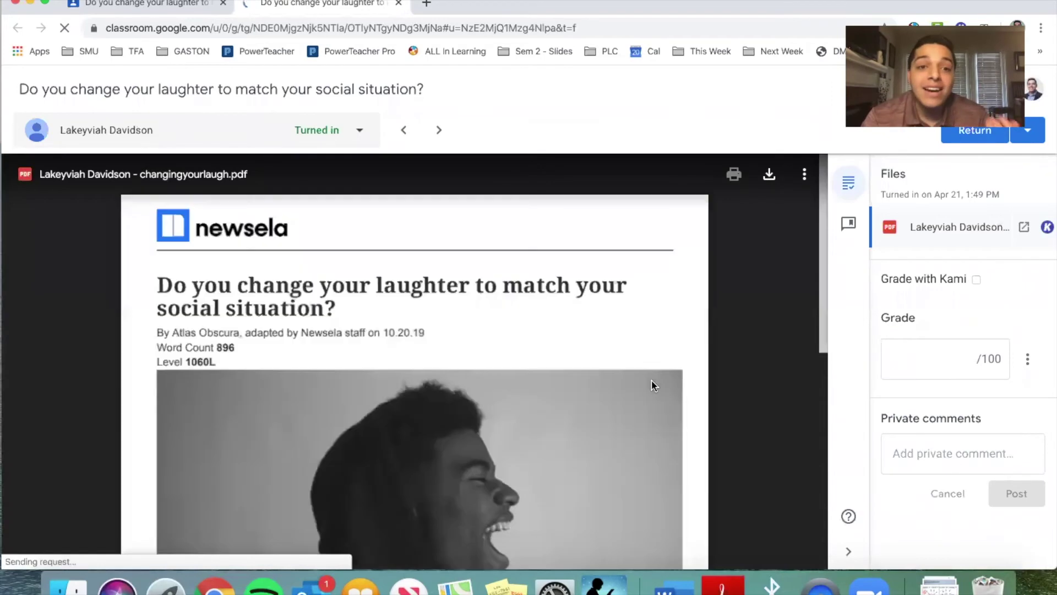
Scroll through the student's highlighted changingyourlaugh.pdf with circled quiz answers
scroll(651, 382, down, 15)
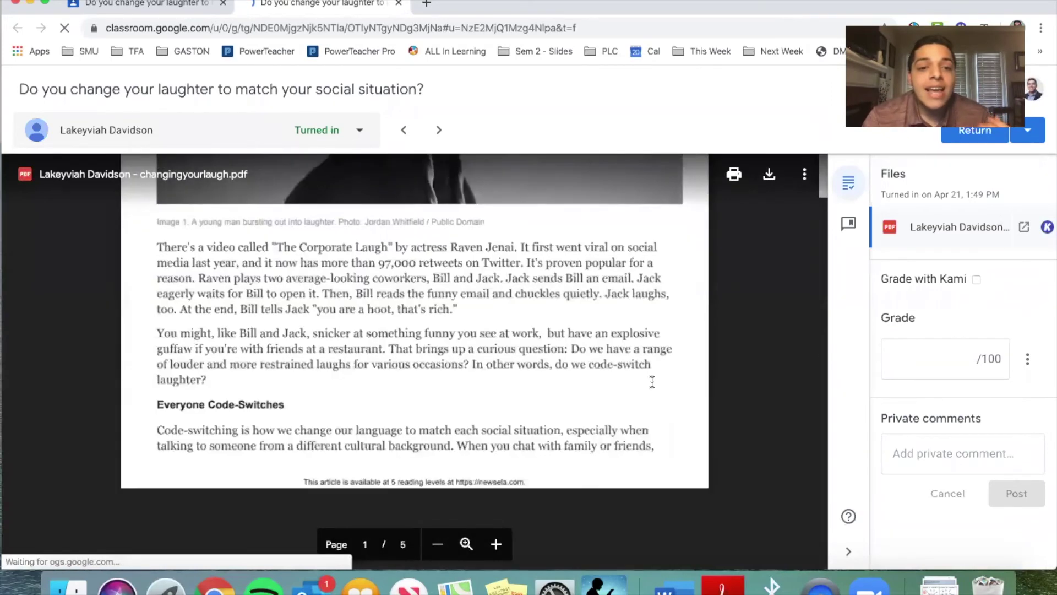
scroll(651, 381, down, 1)
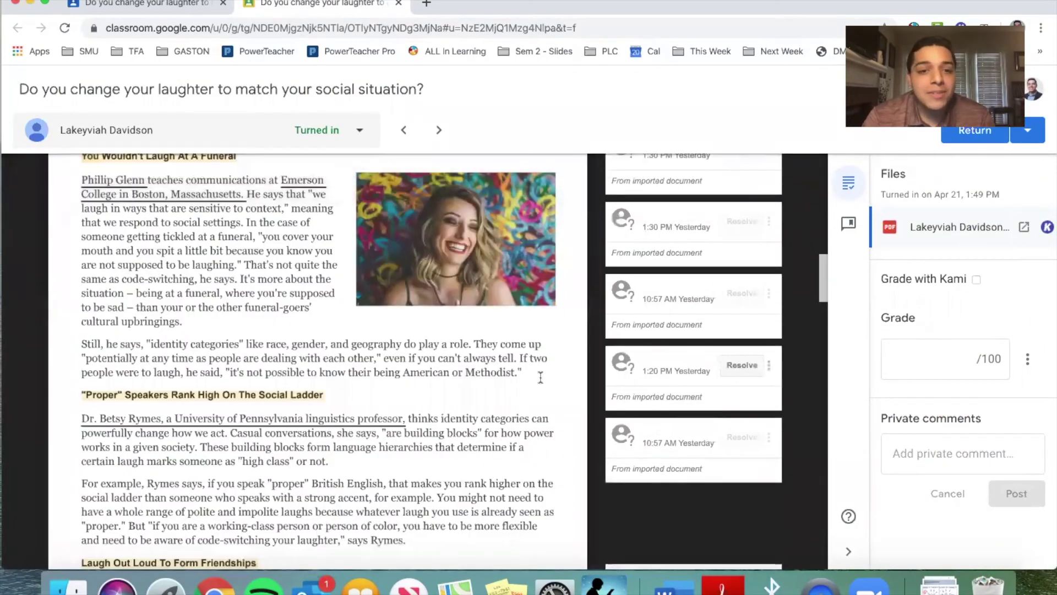
scroll(517, 369, up, 4)
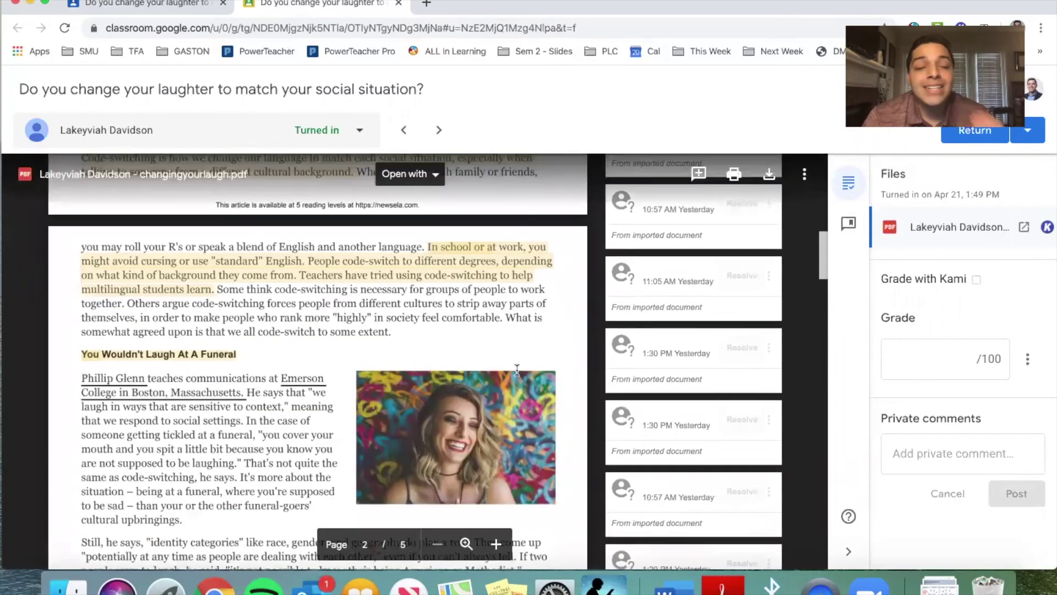
scroll(517, 368, down, 5)
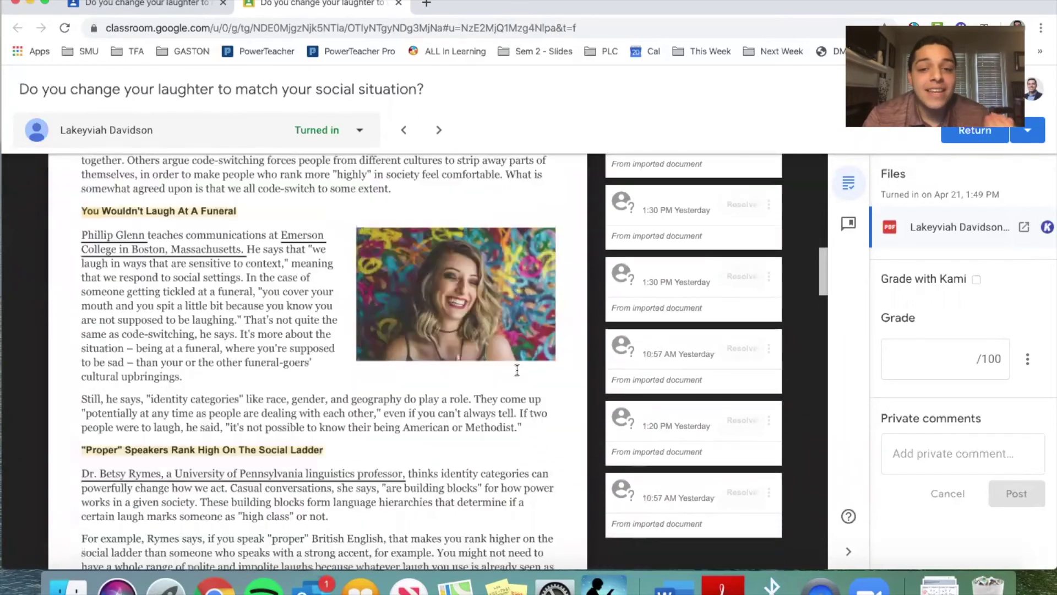
scroll(517, 370, down, 10)
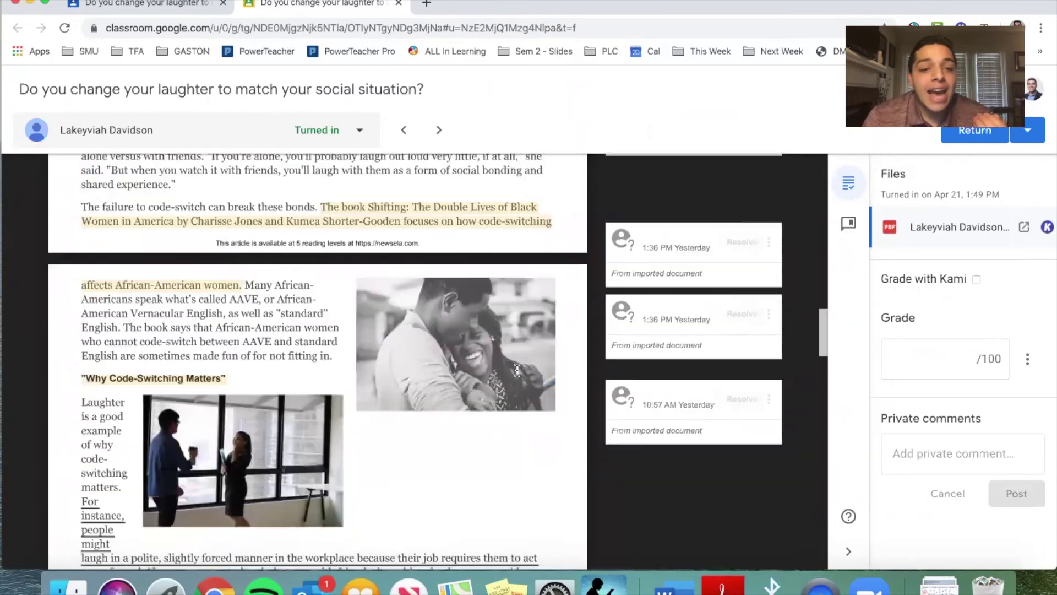
scroll(517, 370, down, 8)
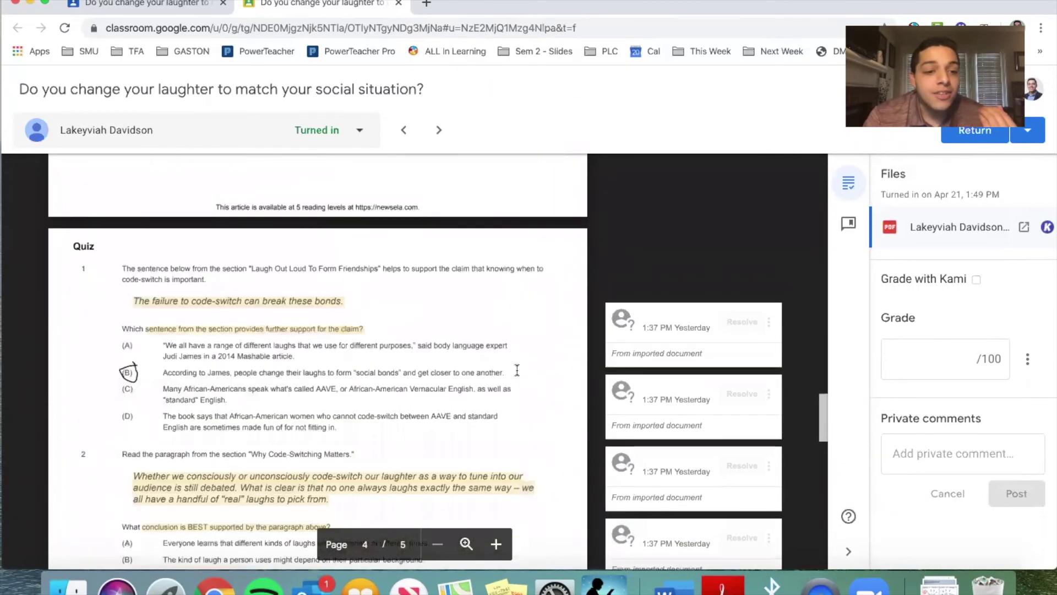
scroll(517, 370, down, 5)
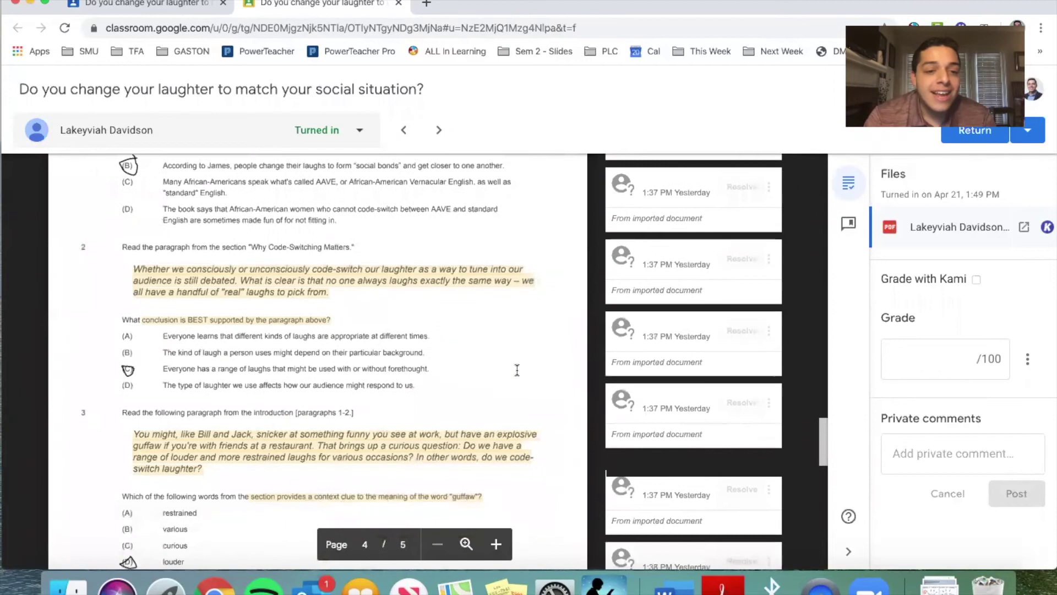
scroll(517, 370, down, 2)
scroll(517, 370, up, 10)
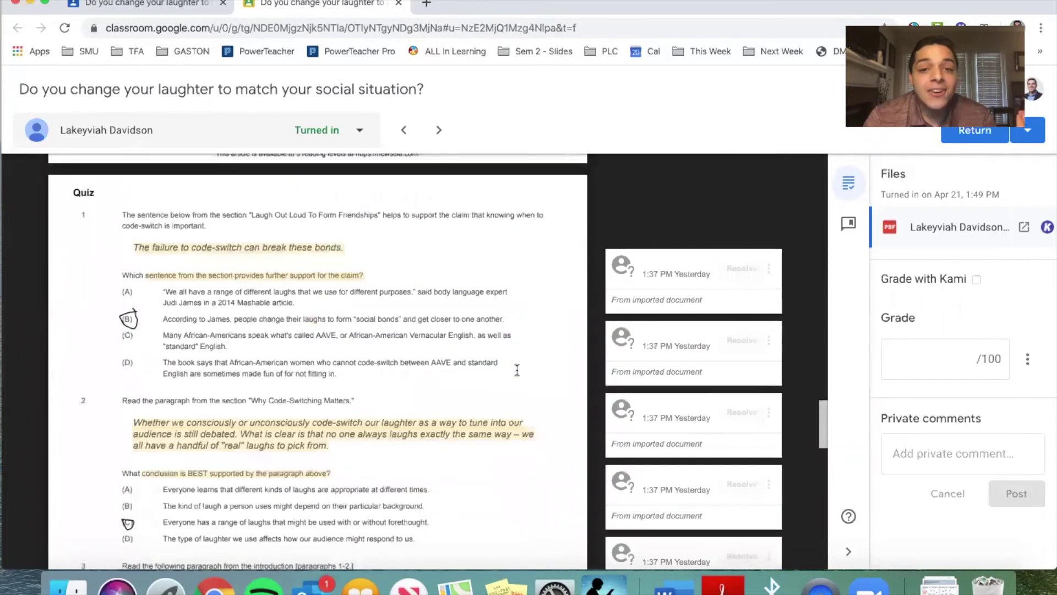
scroll(516, 369, up, 20)
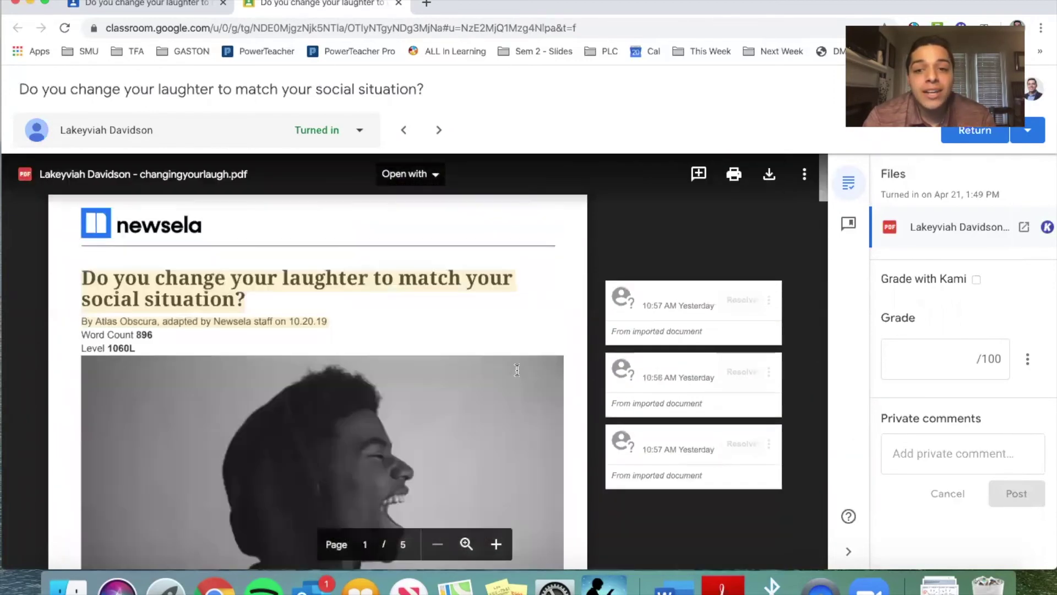
click(1047, 226)
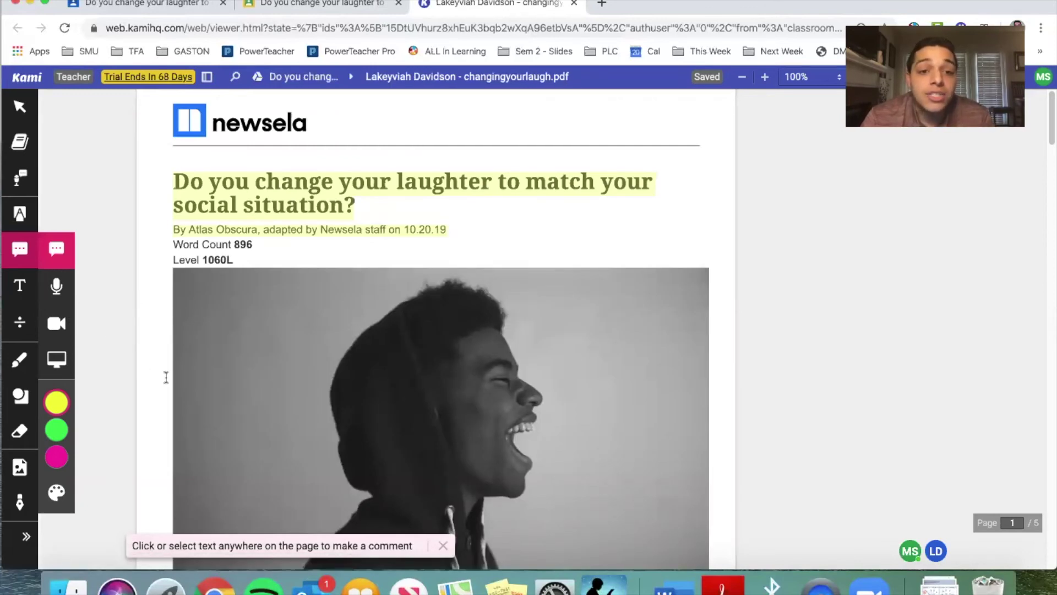
scroll(166, 377, down, 15)
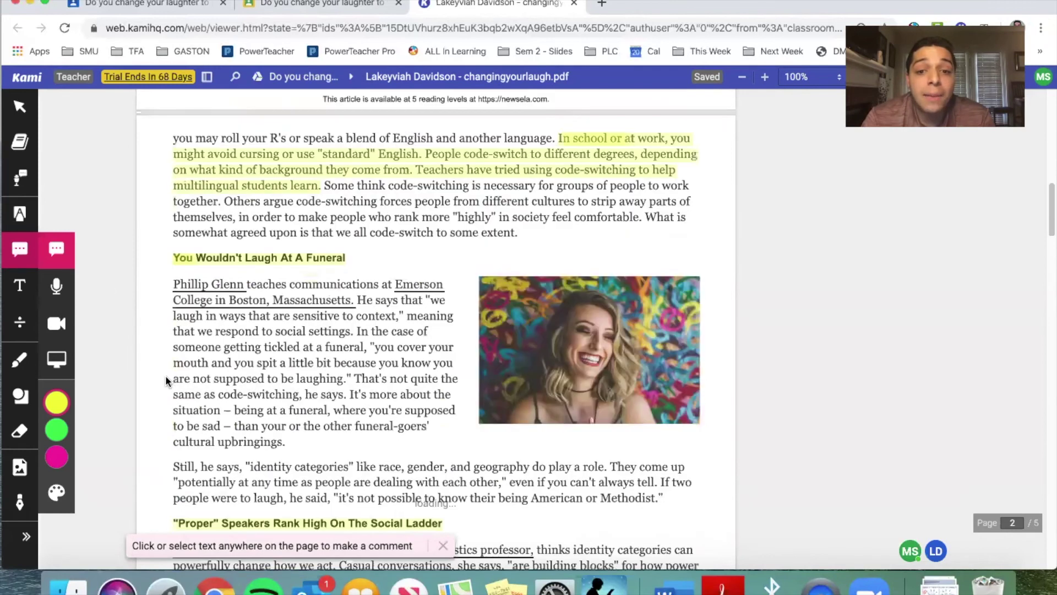
scroll(166, 378, down, 15)
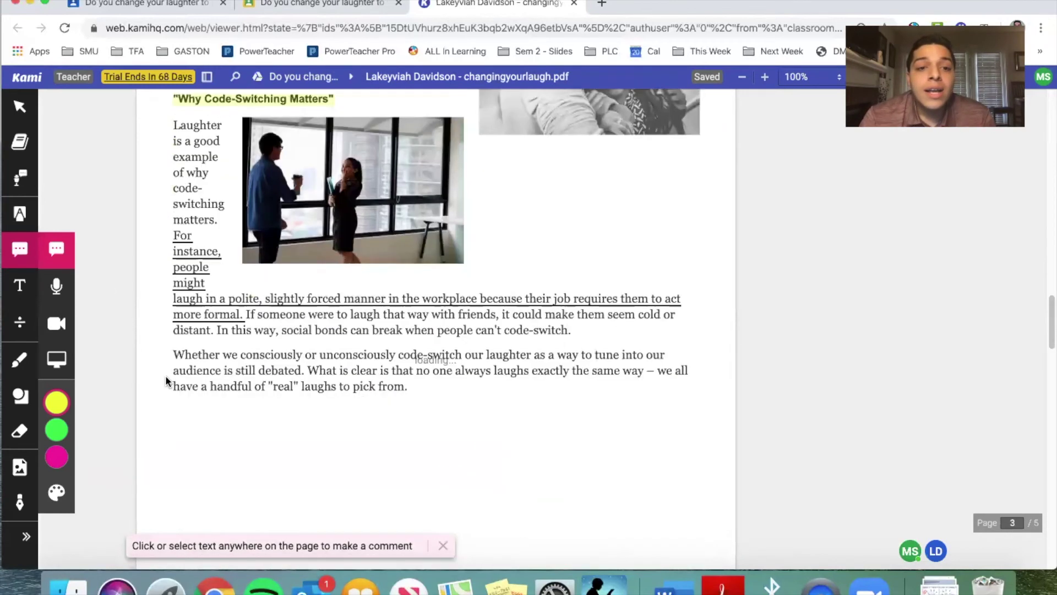
scroll(166, 379, down, 3)
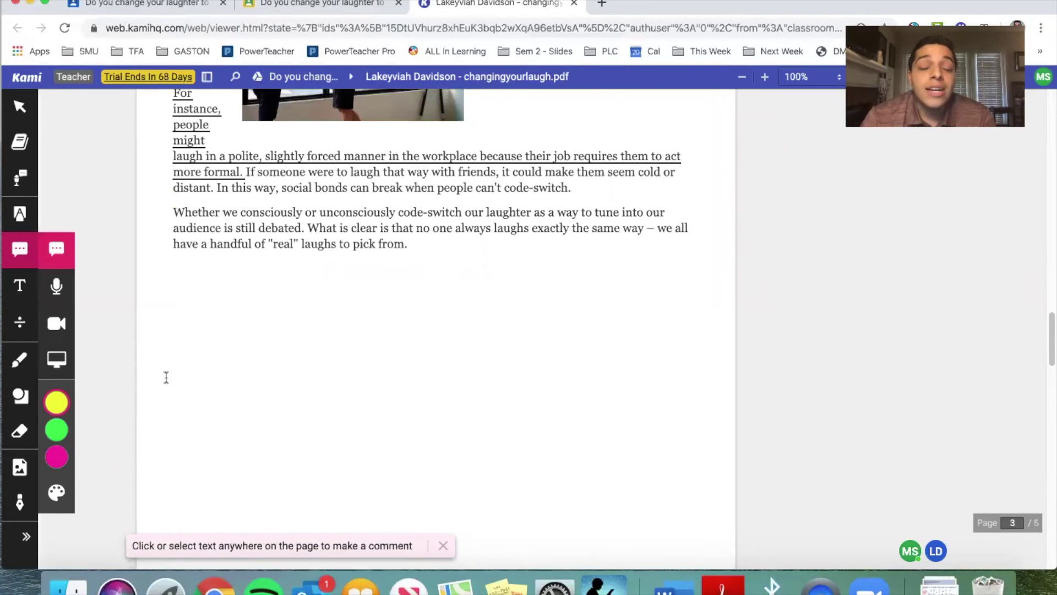
scroll(166, 377, up, 12)
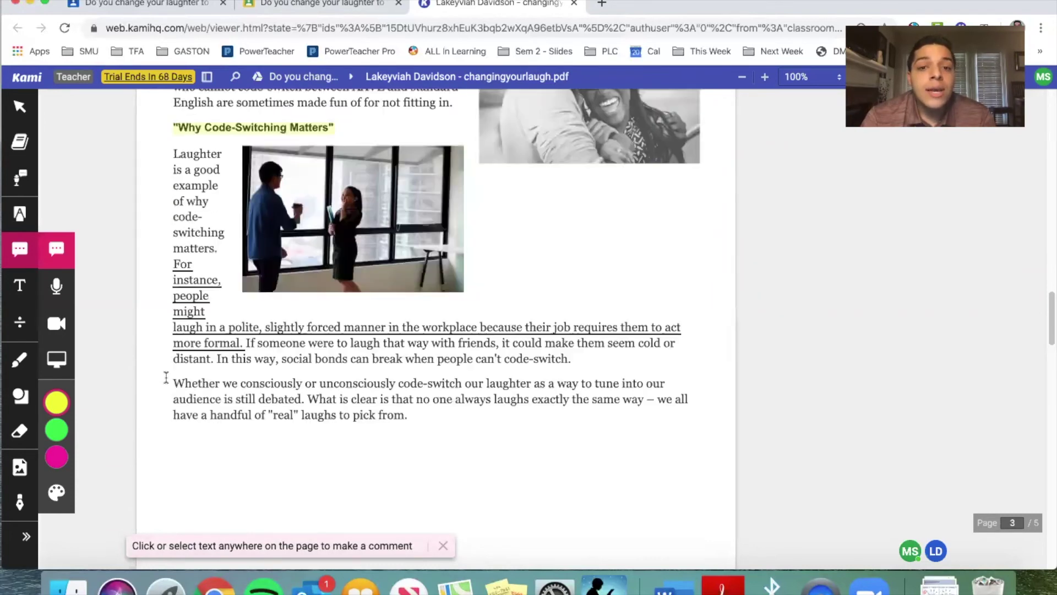
scroll(166, 380, up, 15)
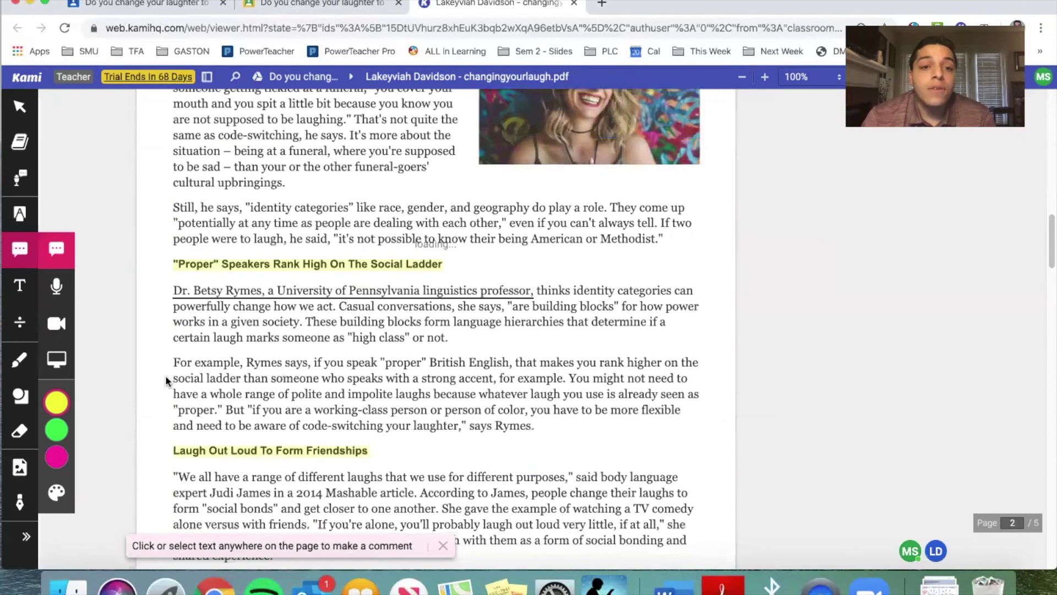
scroll(166, 379, up, 2)
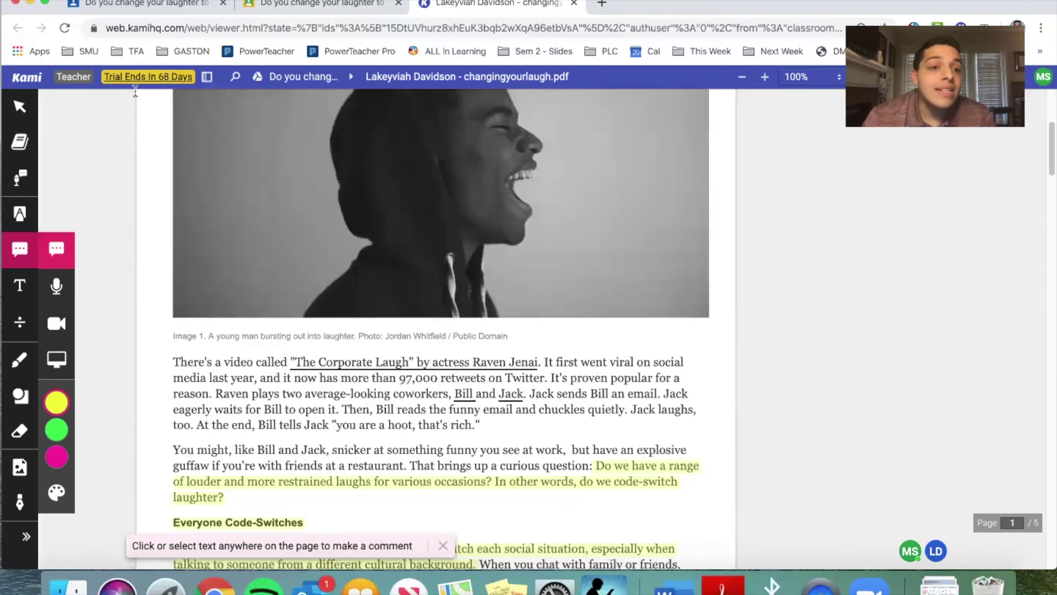
scroll(147, 108, up, 5)
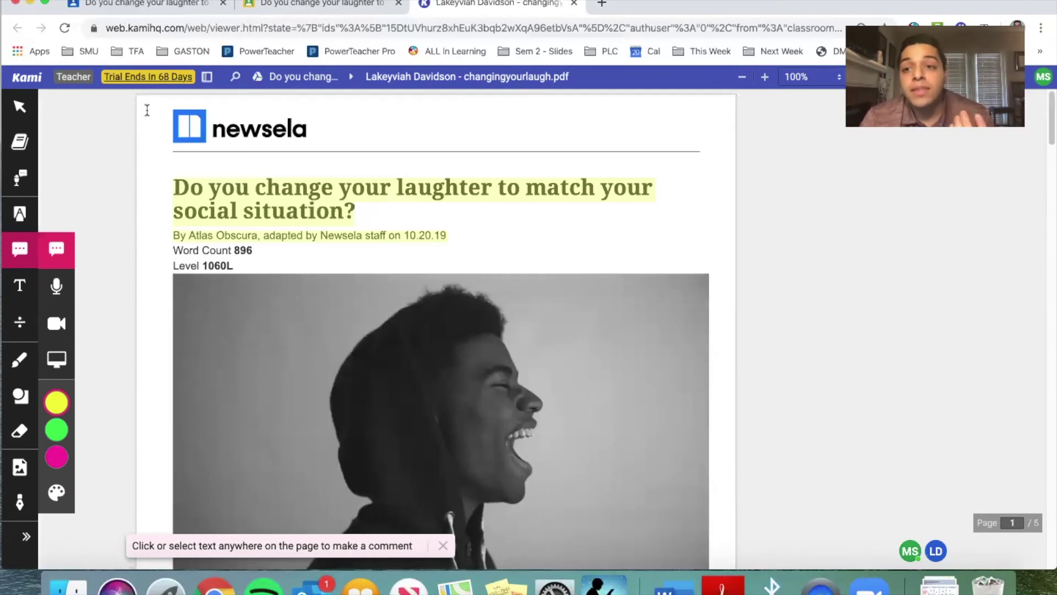
Go to the Reading class's Classwork and open the Journaling Week 2 assignment's turned-in list
click(154, 3)
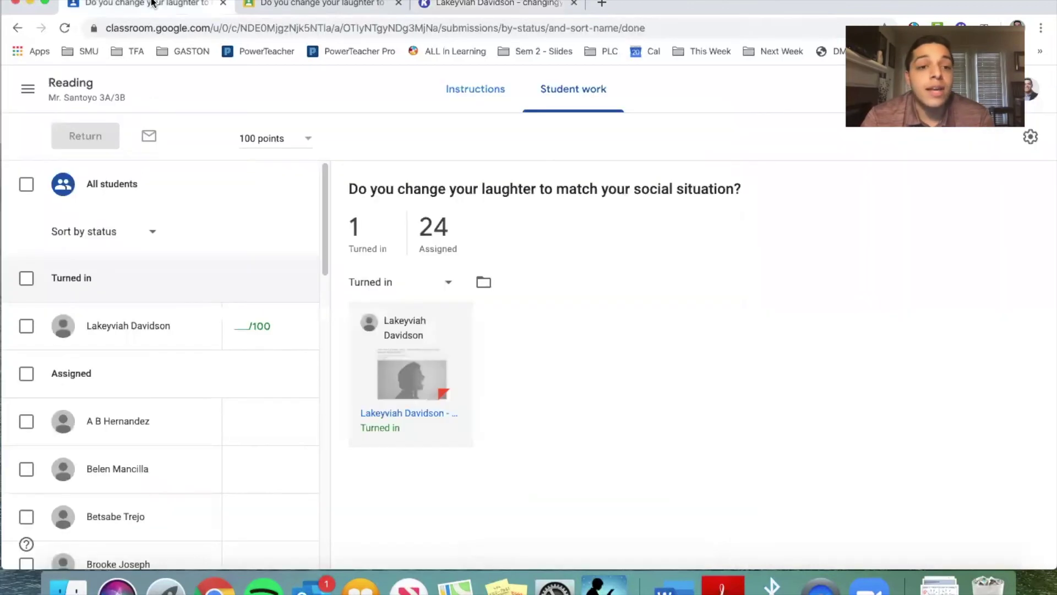
click(28, 89)
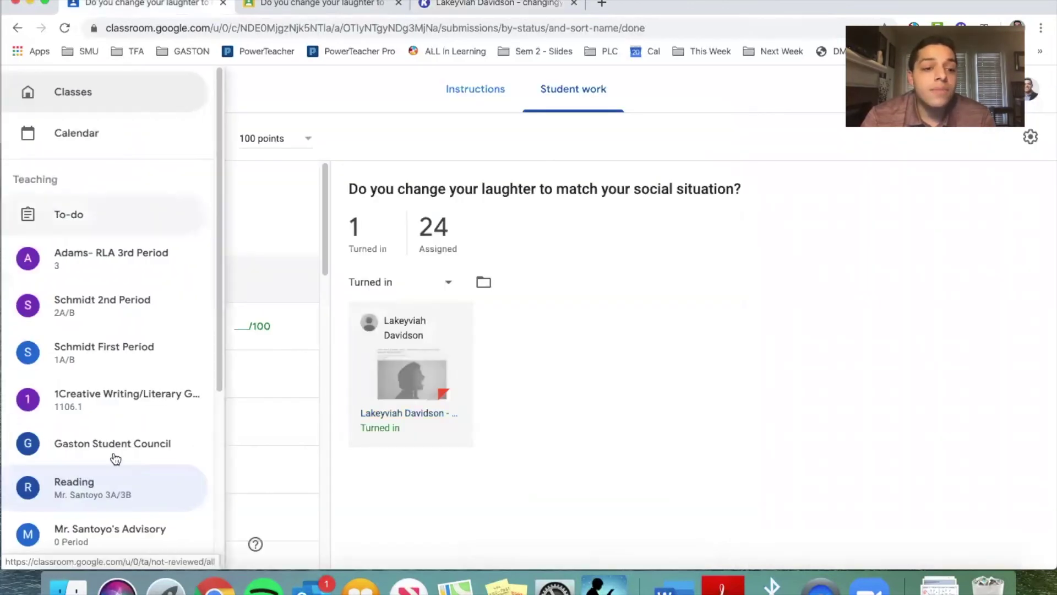
click(90, 493)
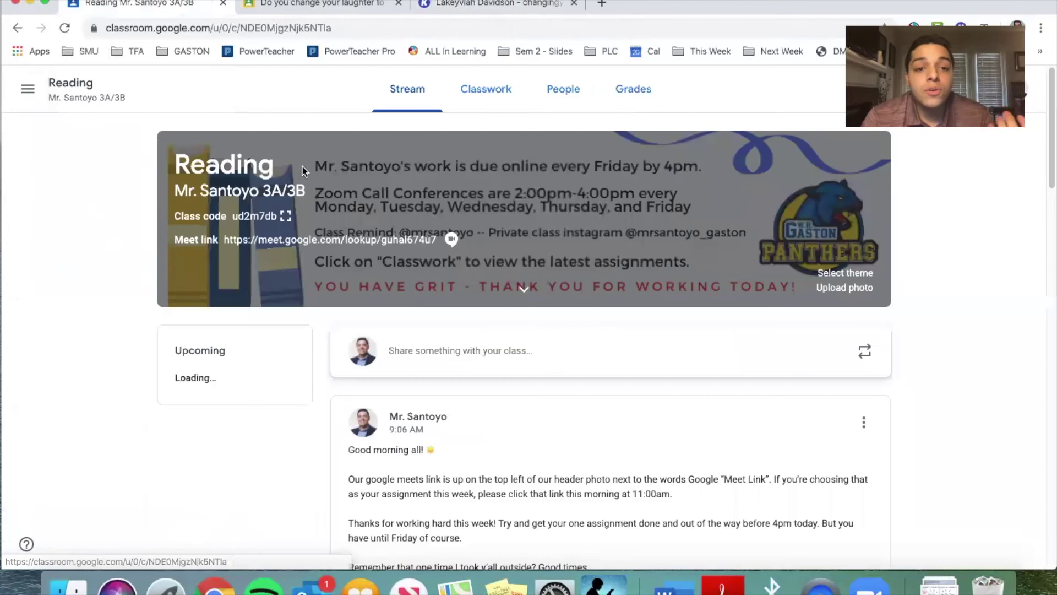
click(490, 90)
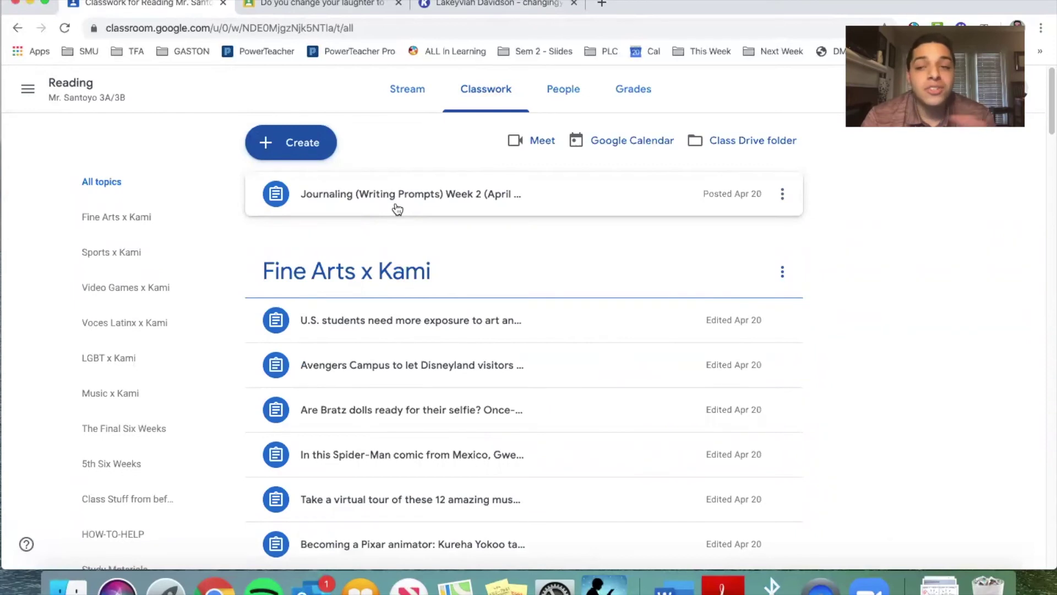
click(397, 208)
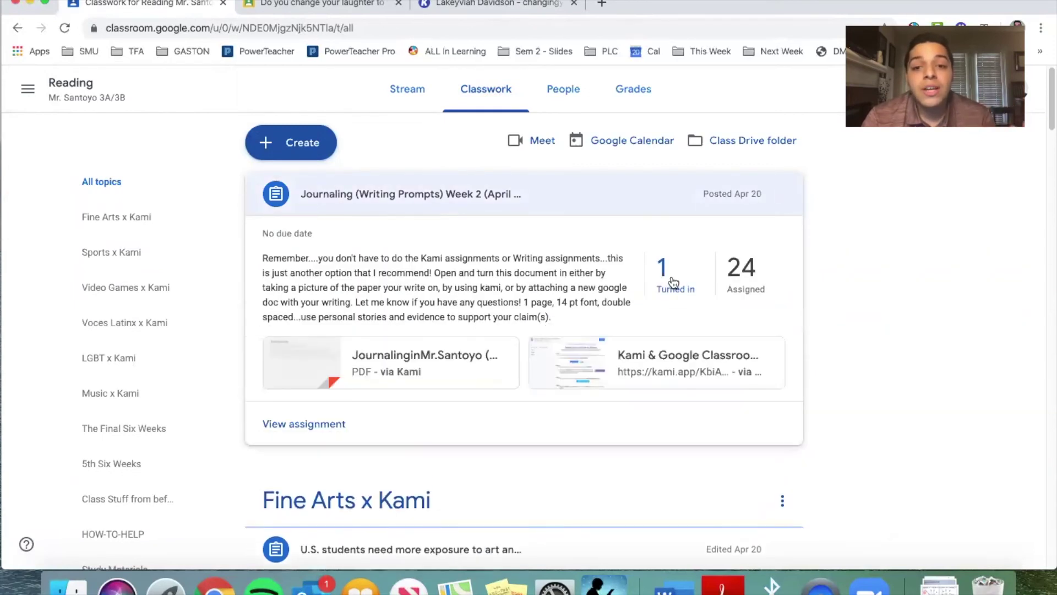
click(674, 281)
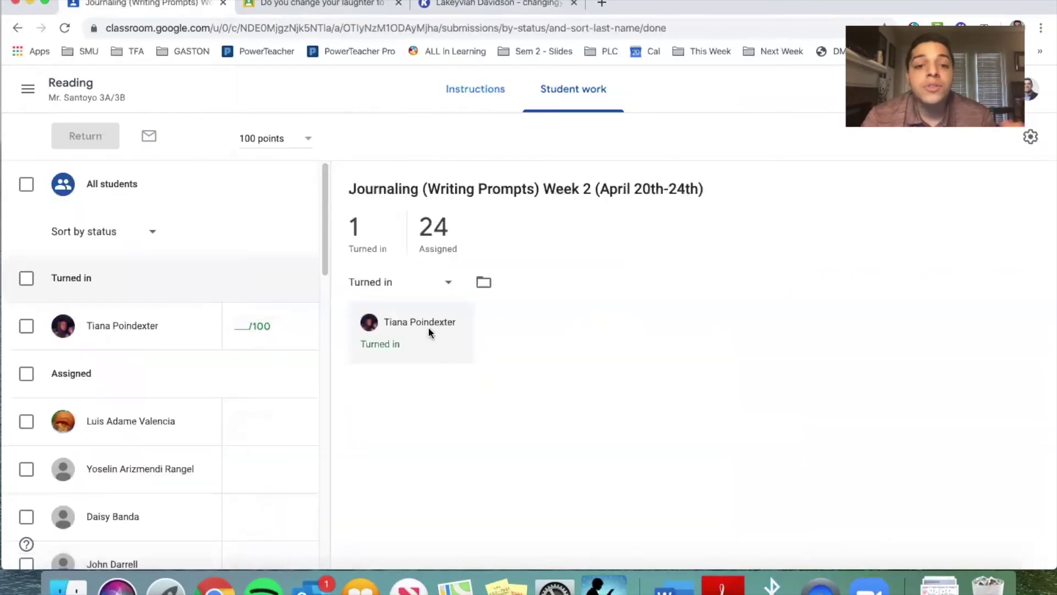
Open the student's journaling submission and switch from the PDF to their Google Doc essay
click(388, 402)
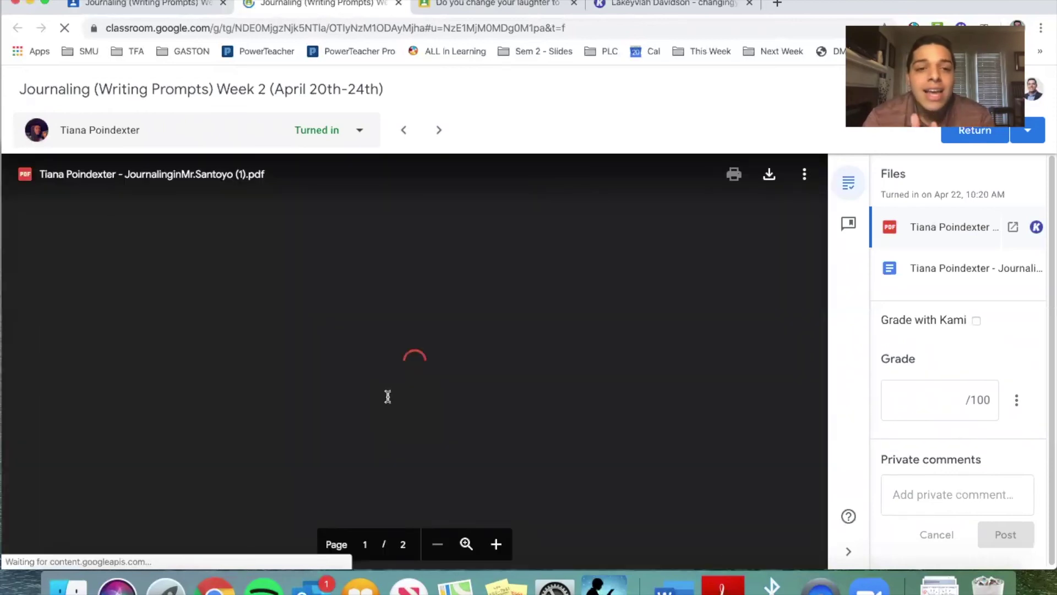
scroll(266, 404, down, 10)
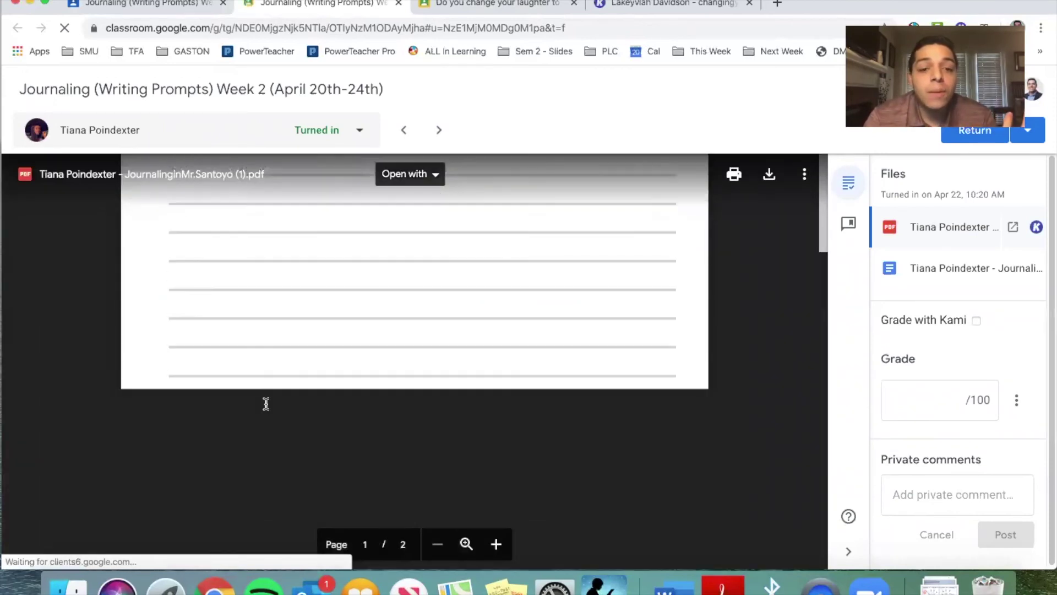
scroll(266, 404, down, 5)
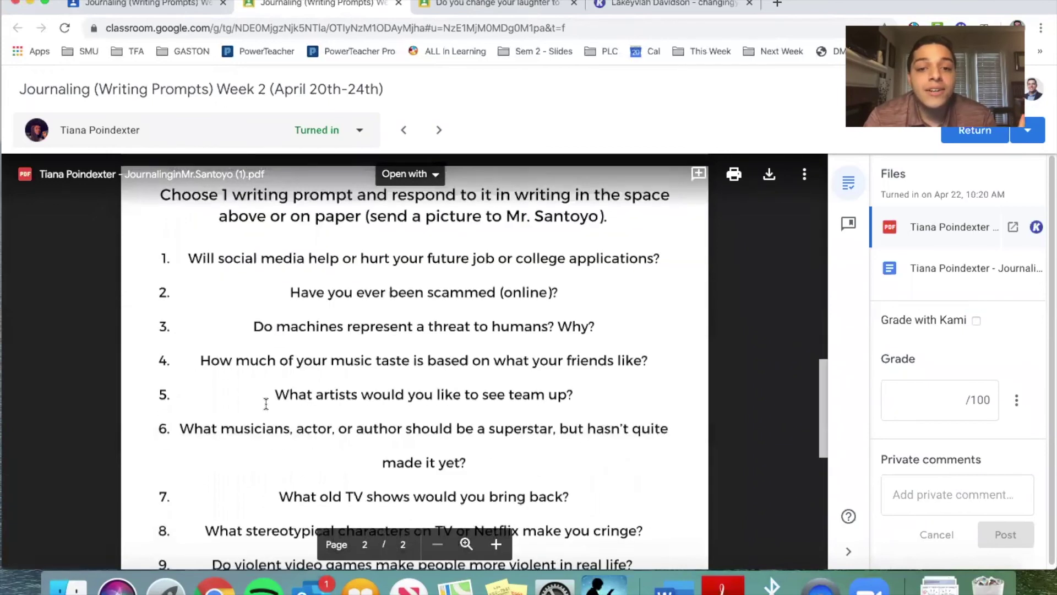
scroll(266, 404, down, 8)
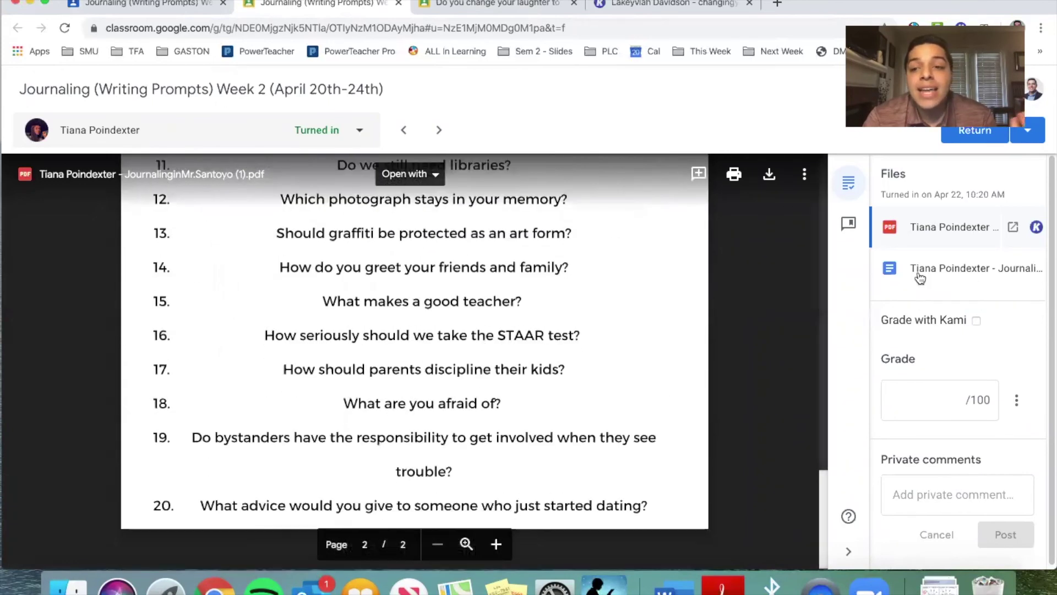
click(919, 269)
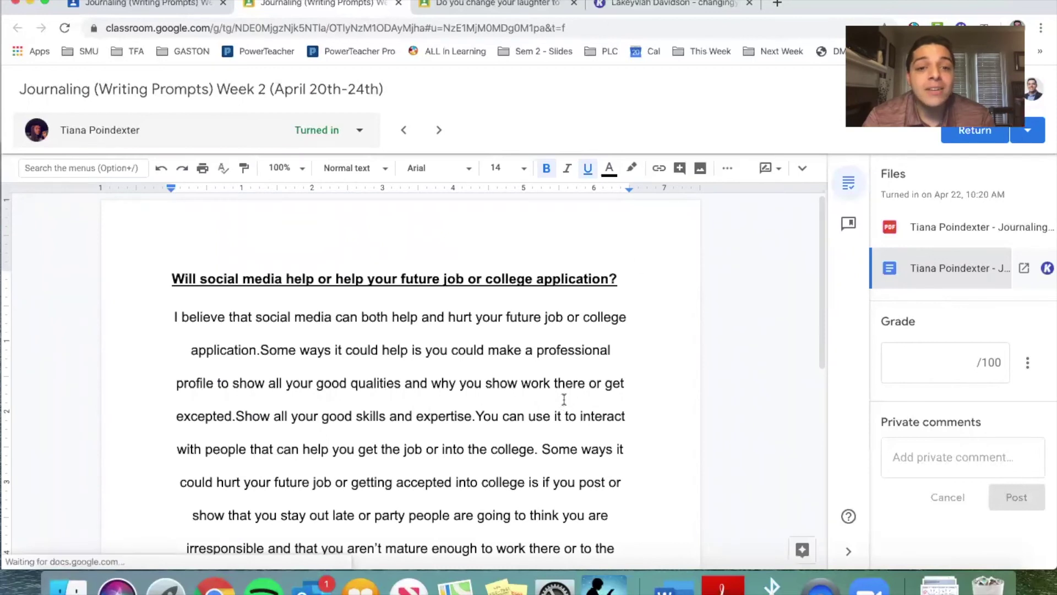
scroll(564, 399, down, 3)
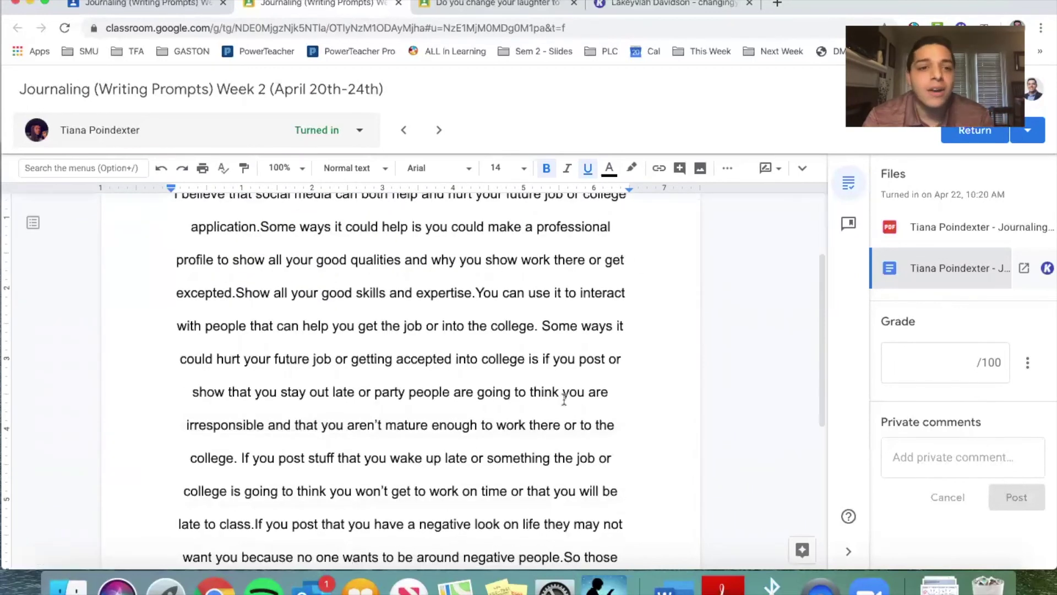
Return from the student-work tab to the Reading class Stream and review its banner and morning announcement
click(181, 7)
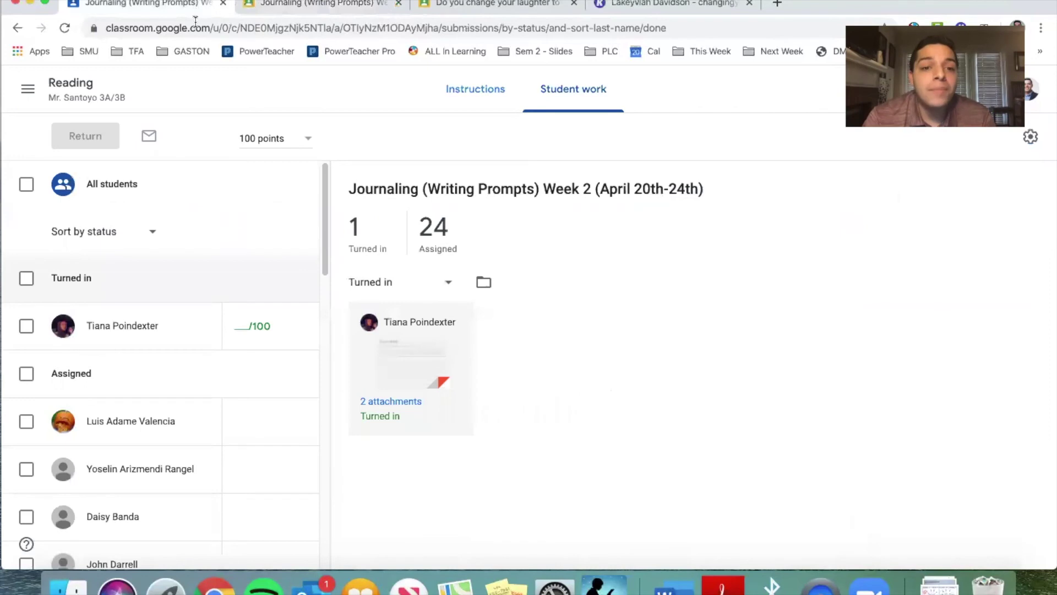
click(28, 89)
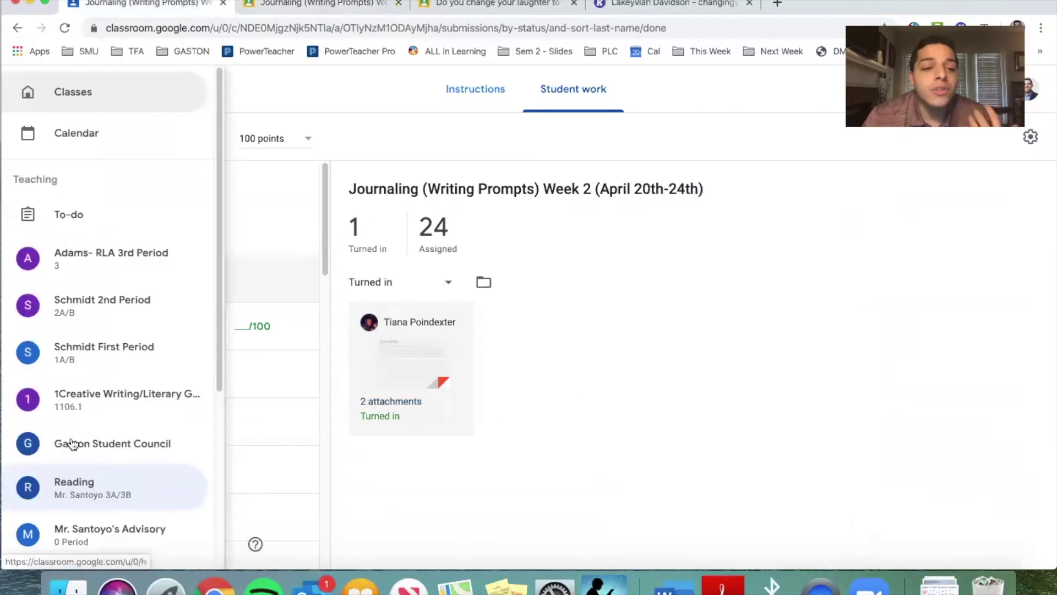
click(80, 487)
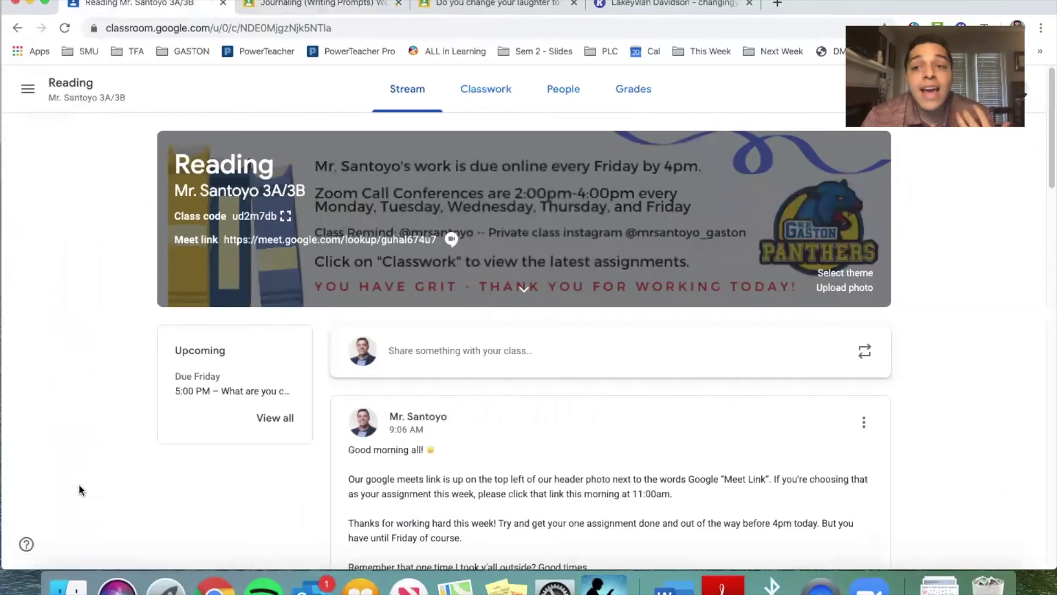
scroll(118, 427, down, 2)
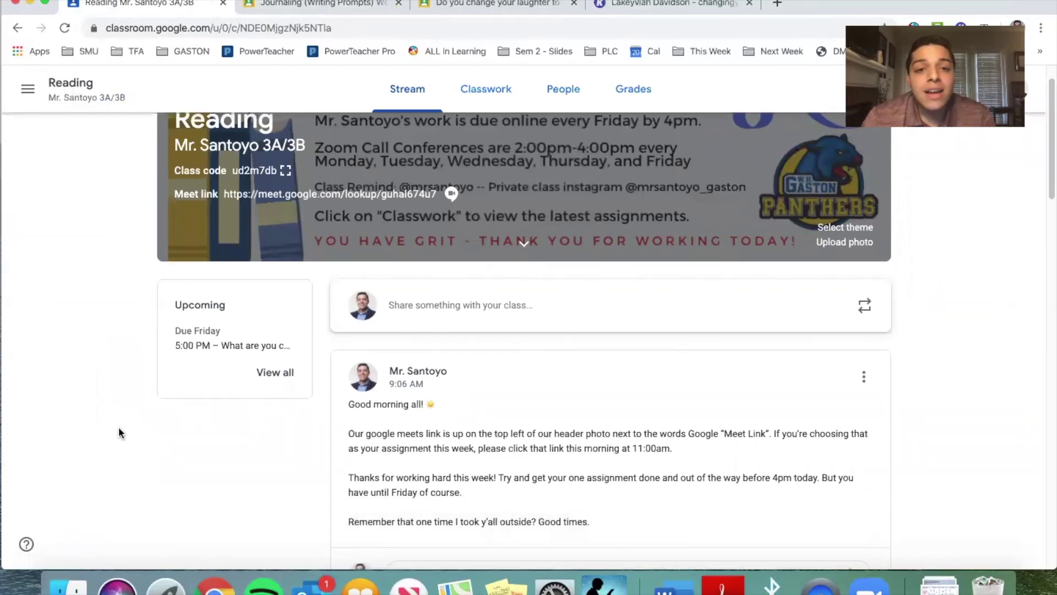
scroll(119, 433, down, 2)
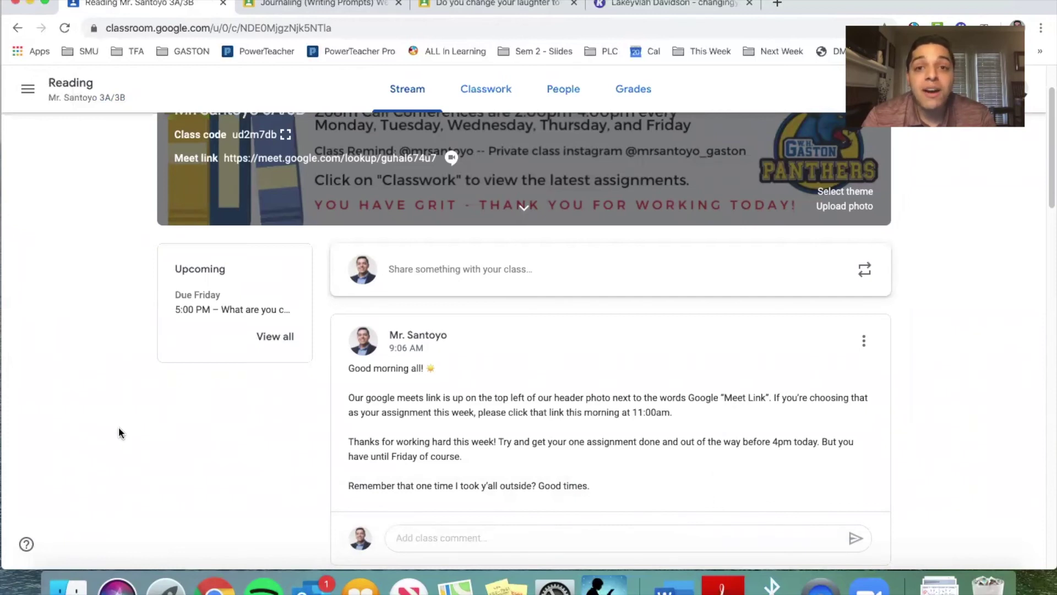
scroll(119, 432, down, 3)
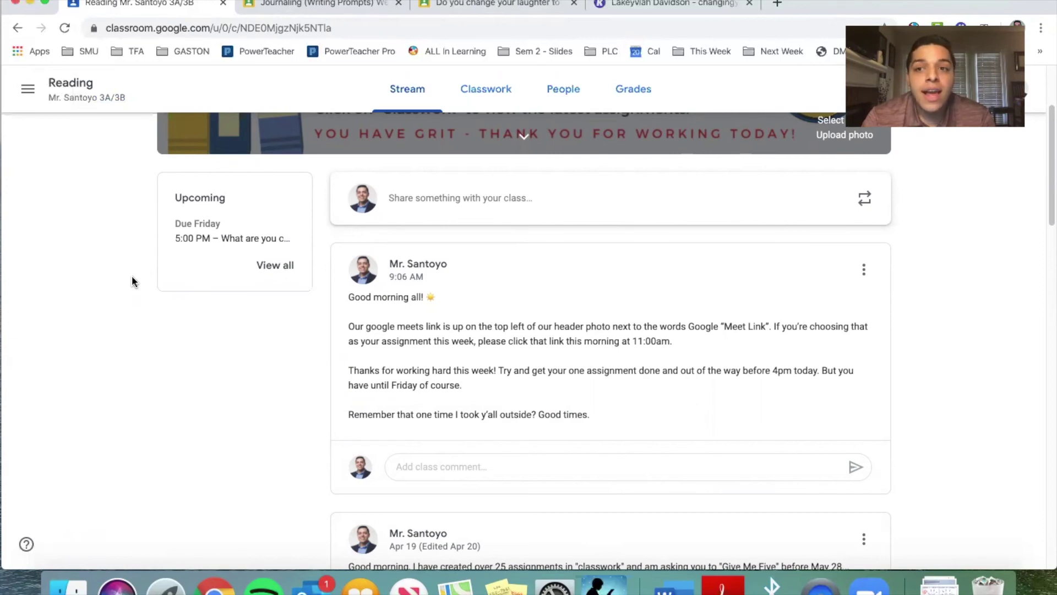
scroll(133, 282, up, 1)
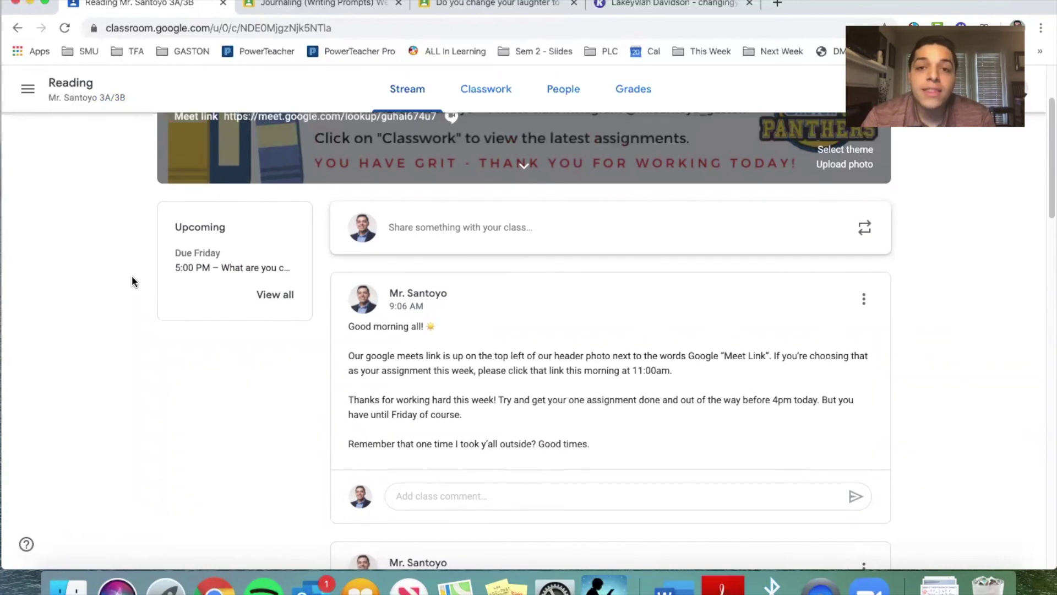
scroll(134, 281, up, 4)
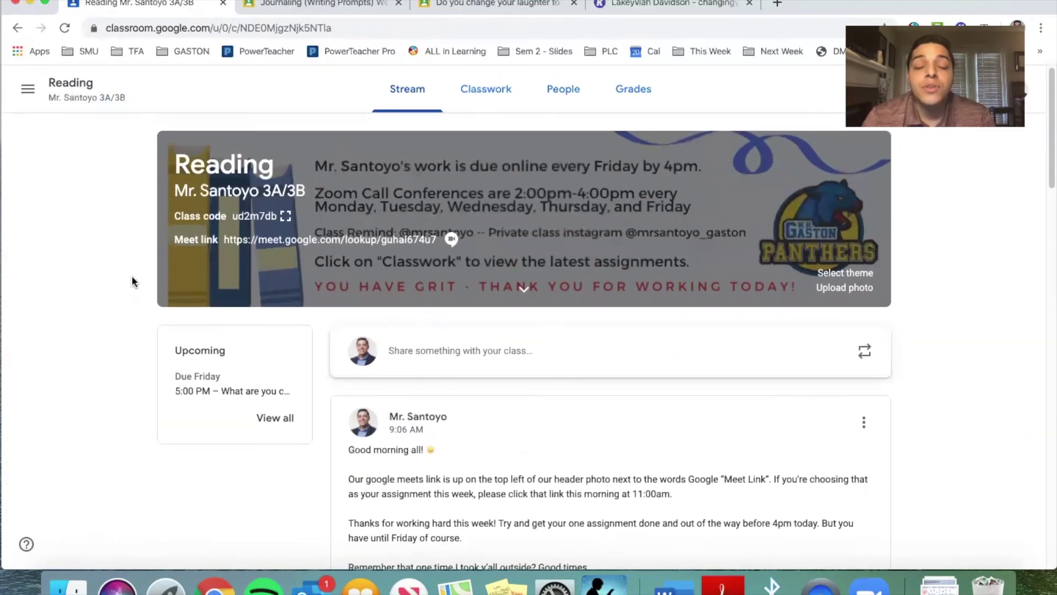